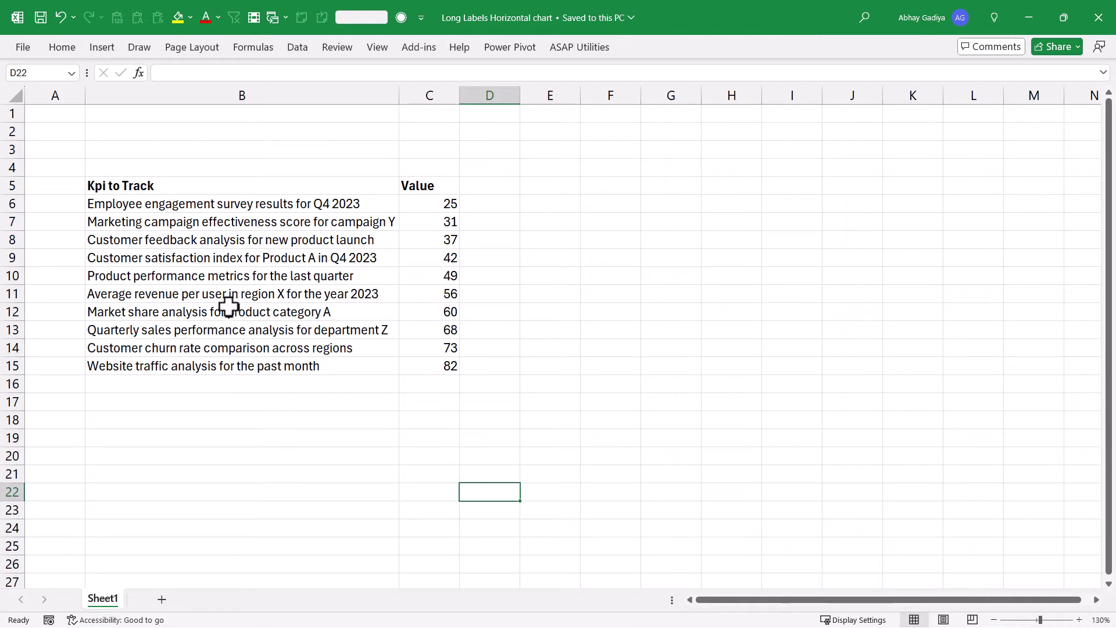
Step: Insert a 2-D clustered bar chart of the KPI data in B5:C15
drag(214, 186, 424, 366)
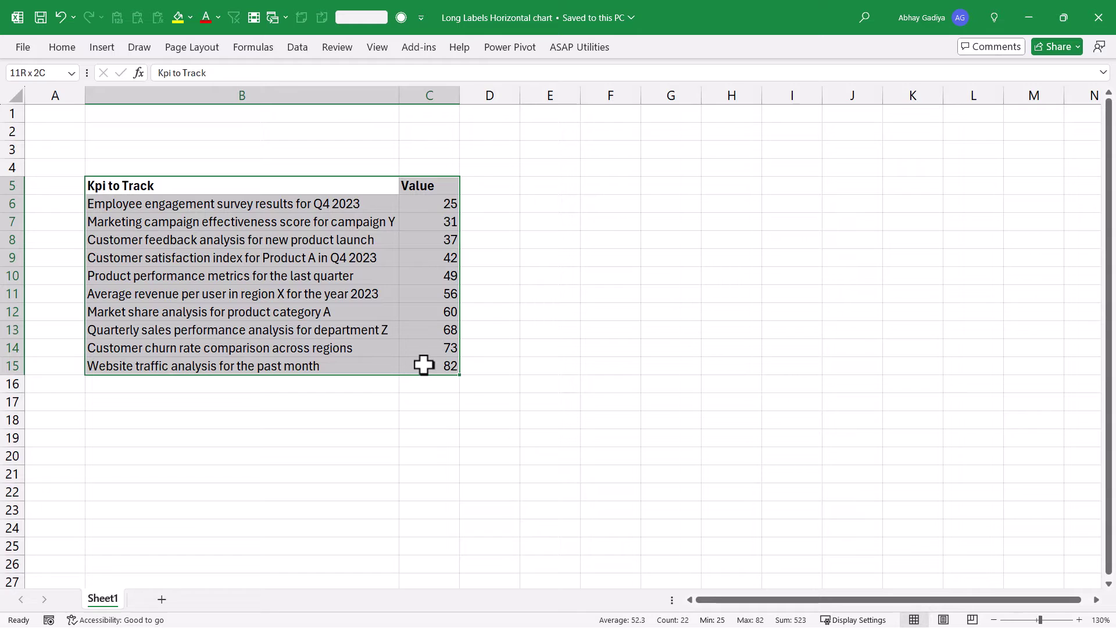
click(103, 49)
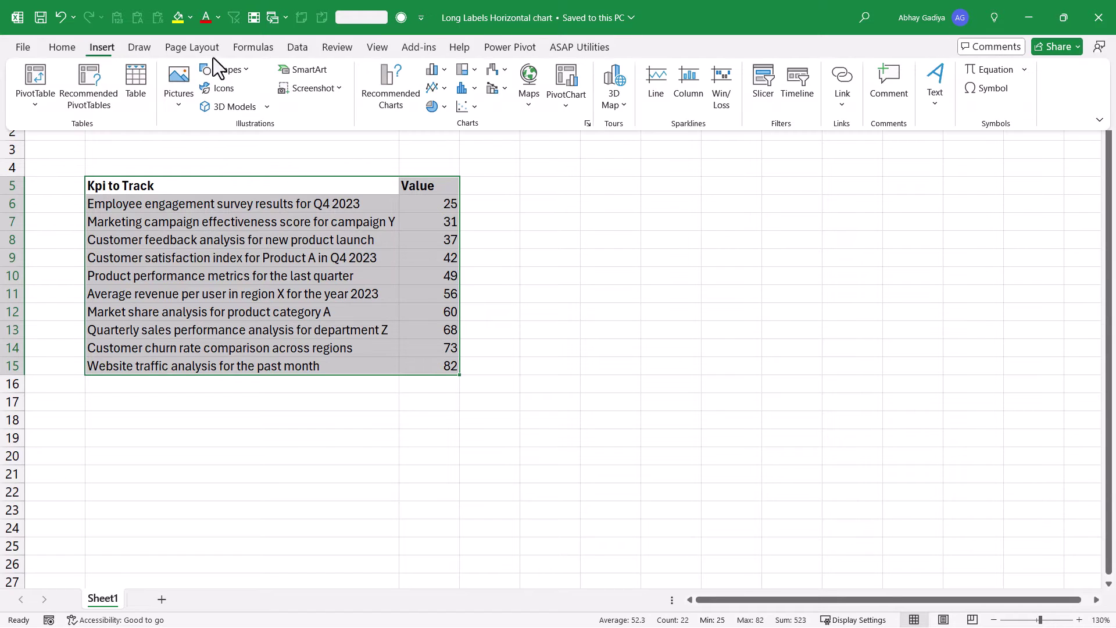
click(437, 71)
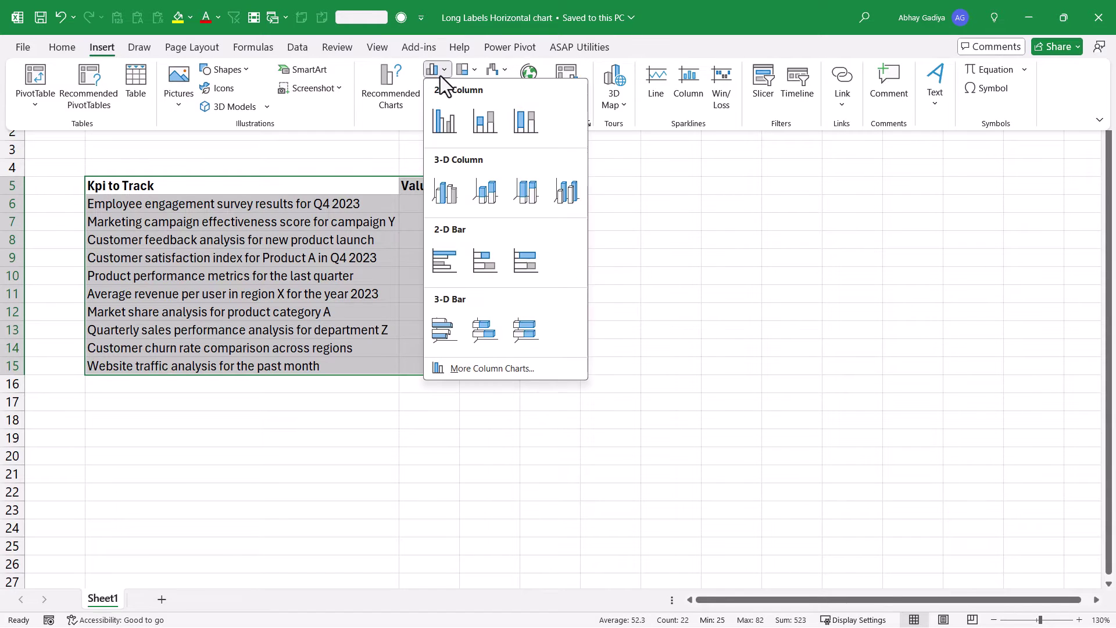
click(449, 268)
Step: Move the chart below the table and enlarge it so the full KPI names show
drag(440, 232, 454, 304)
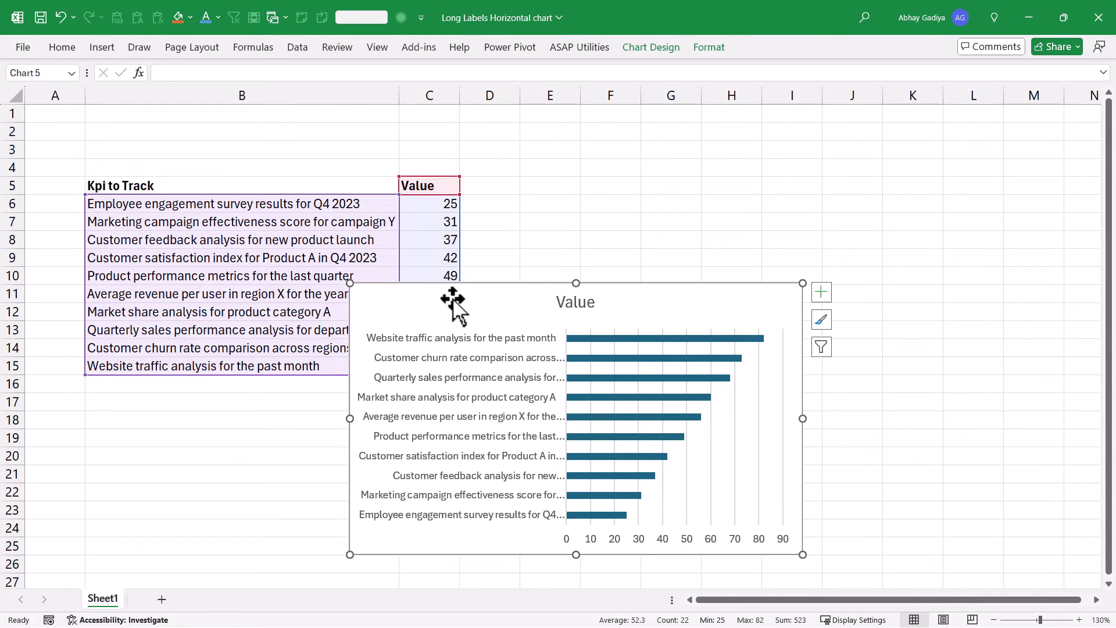
scroll(453, 305, down, 3)
drag(429, 155, 200, 265)
scroll(403, 368, down, 2)
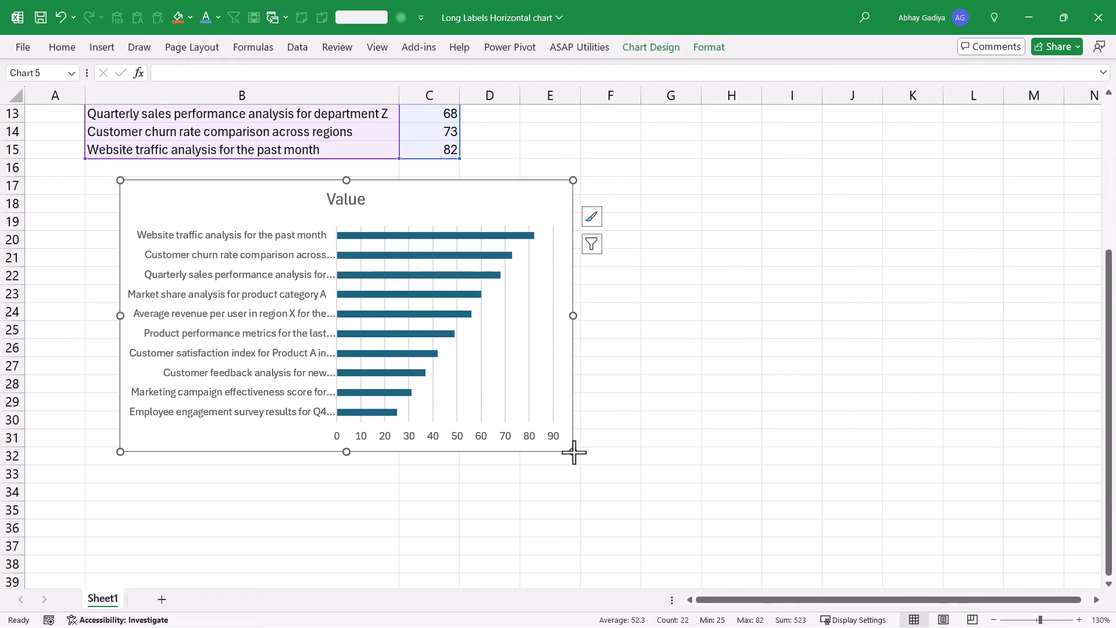
drag(573, 452, 713, 509)
Step: Copy the Value column C5:C15 into column D starting at D5
scroll(519, 459, up, 3)
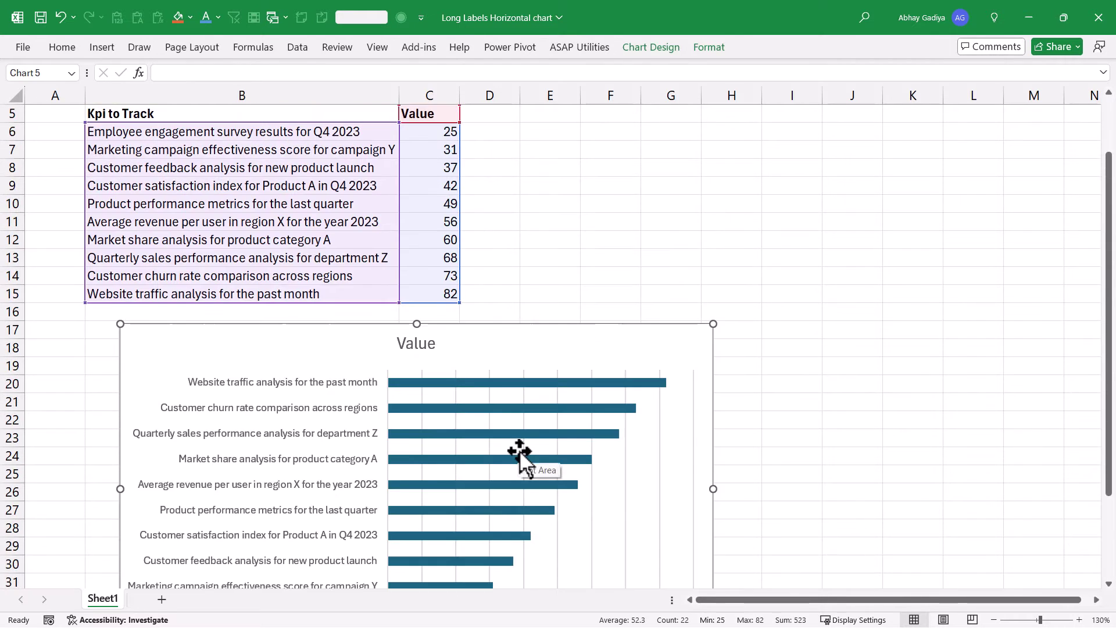
scroll(519, 452, up, 2)
click(433, 185)
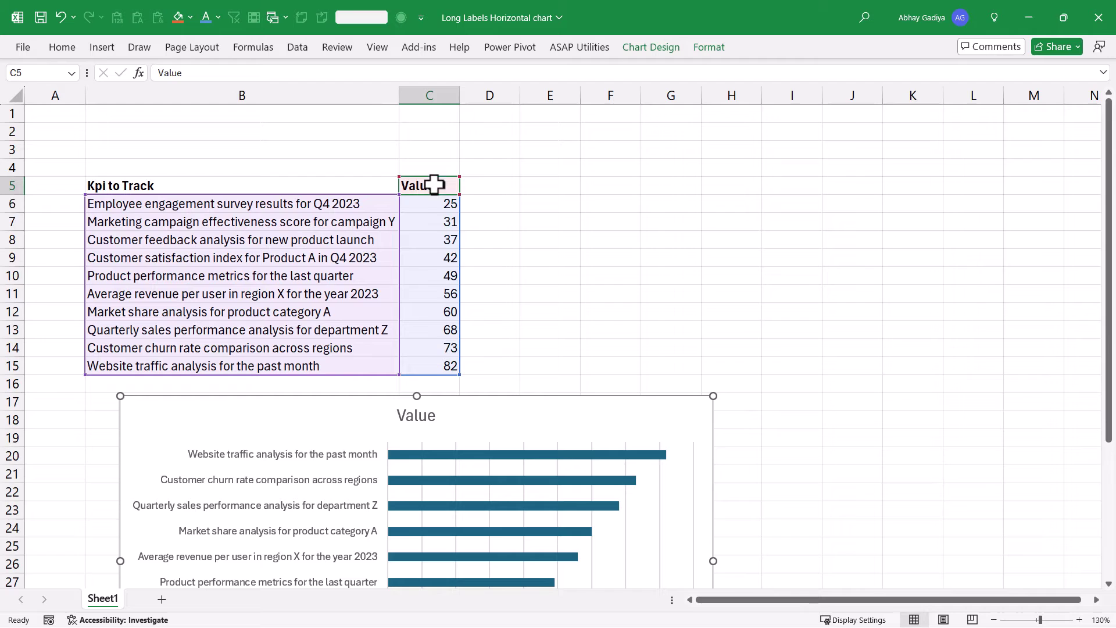
drag(434, 185, 433, 371)
key(ctrl+c)
key(Right)
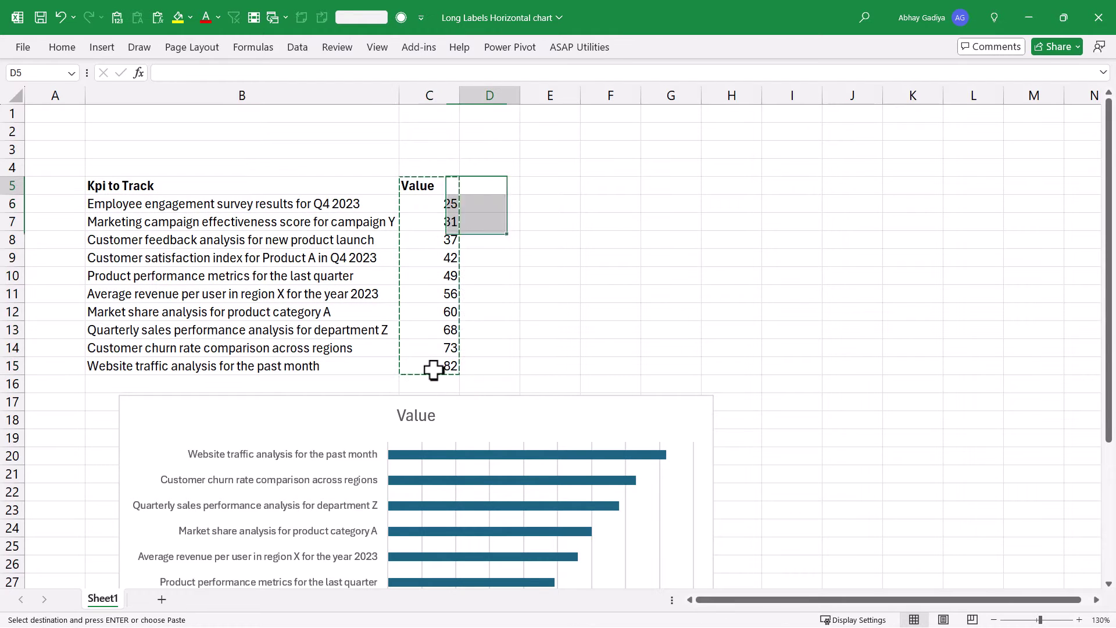
key(Return)
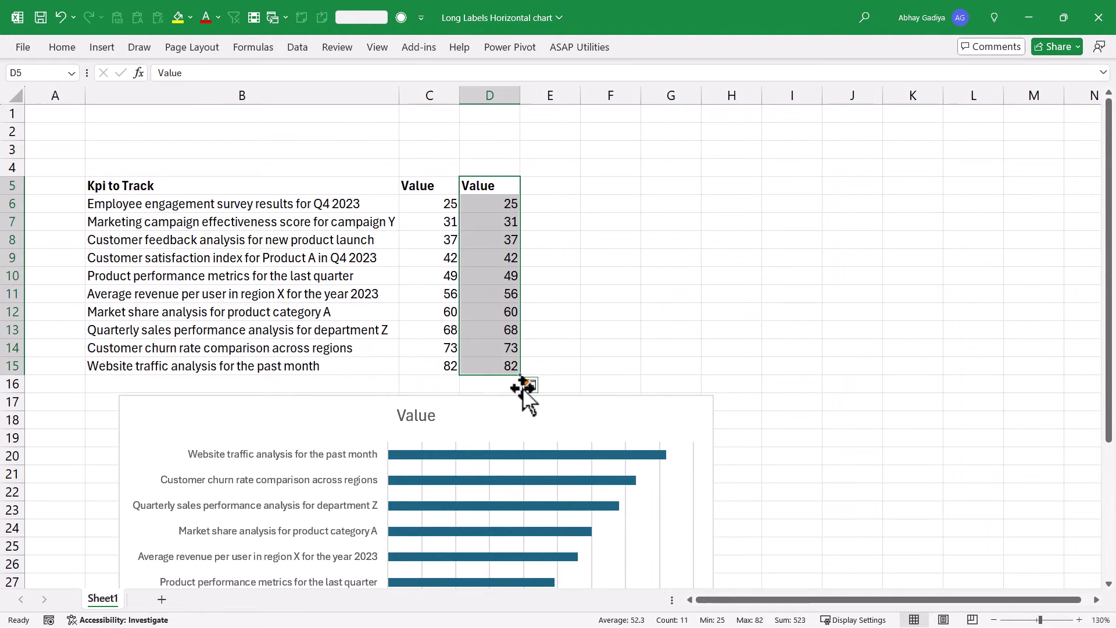
Step: Extend the chart's data range to include column D as a second bar series
click(633, 416)
drag(459, 374, 520, 375)
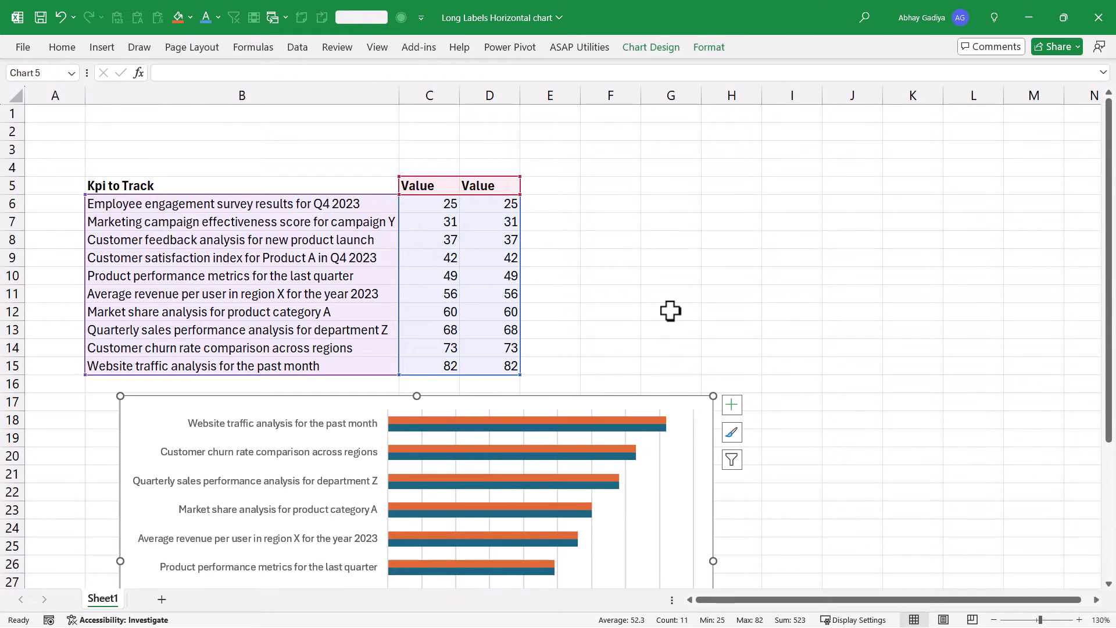
scroll(670, 311, down, 4)
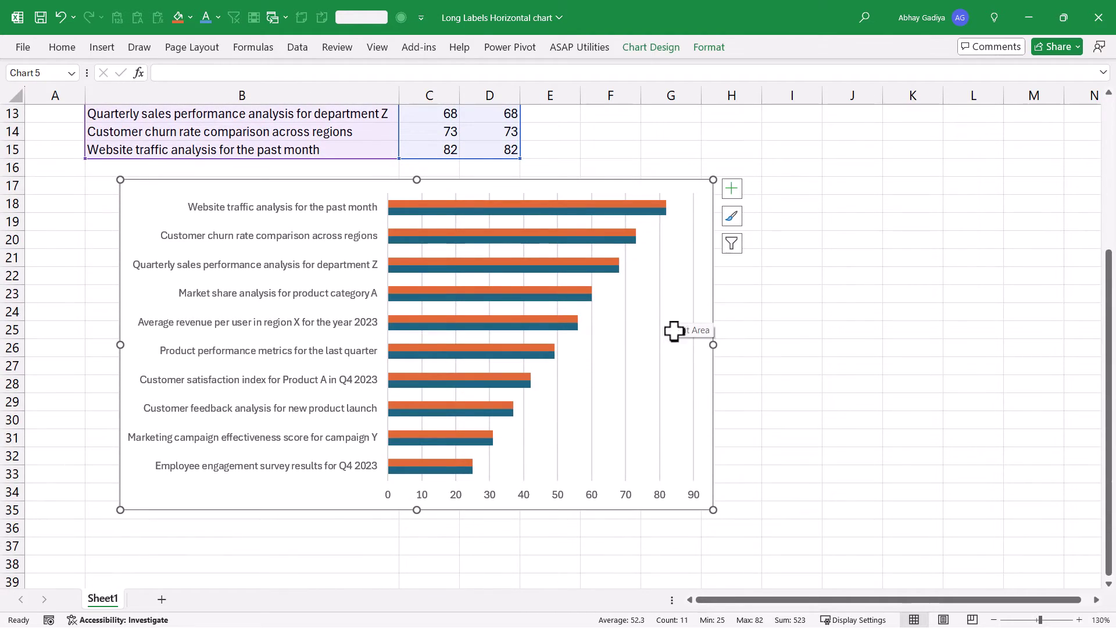
Step: Widen the chart and delete its vertical gridlines and horizontal value axis
drag(713, 510, 761, 531)
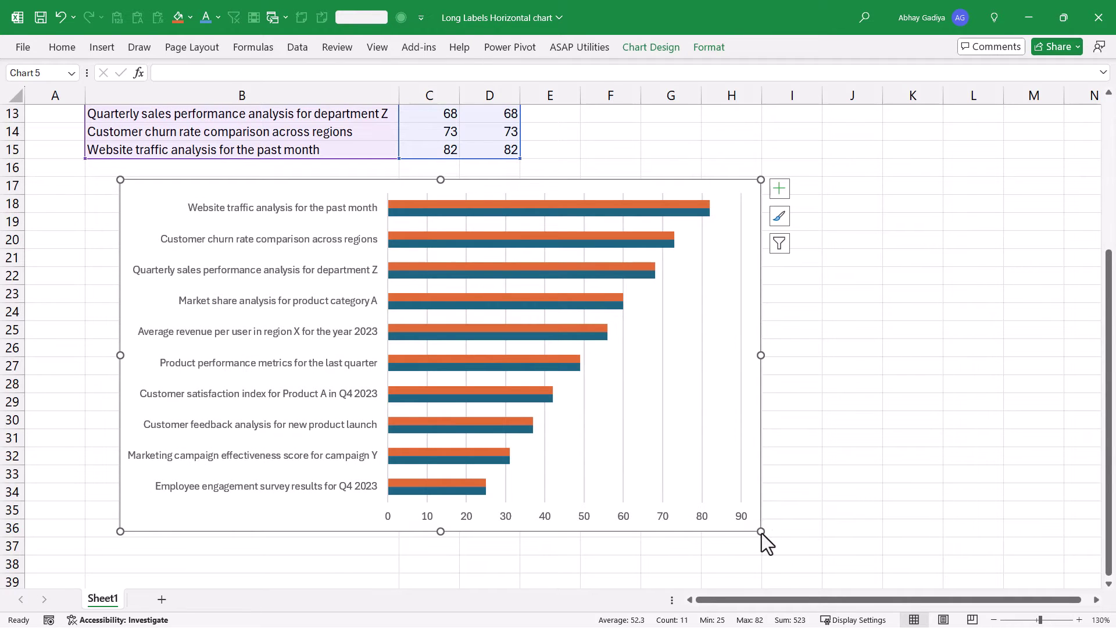
click(702, 280)
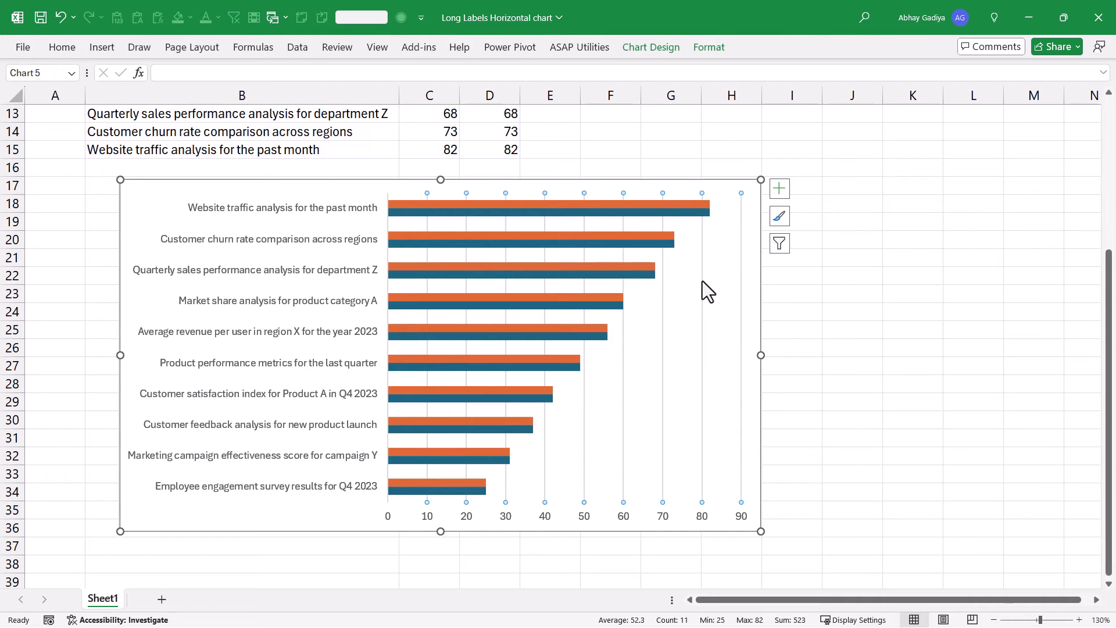
key(Delete)
click(587, 518)
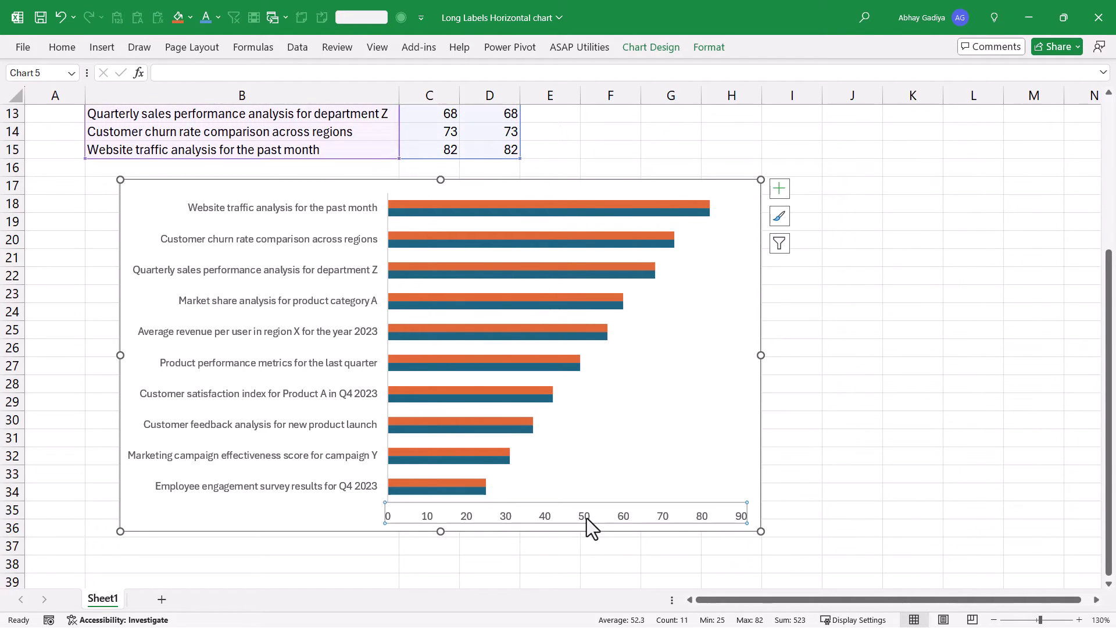
key(Delete)
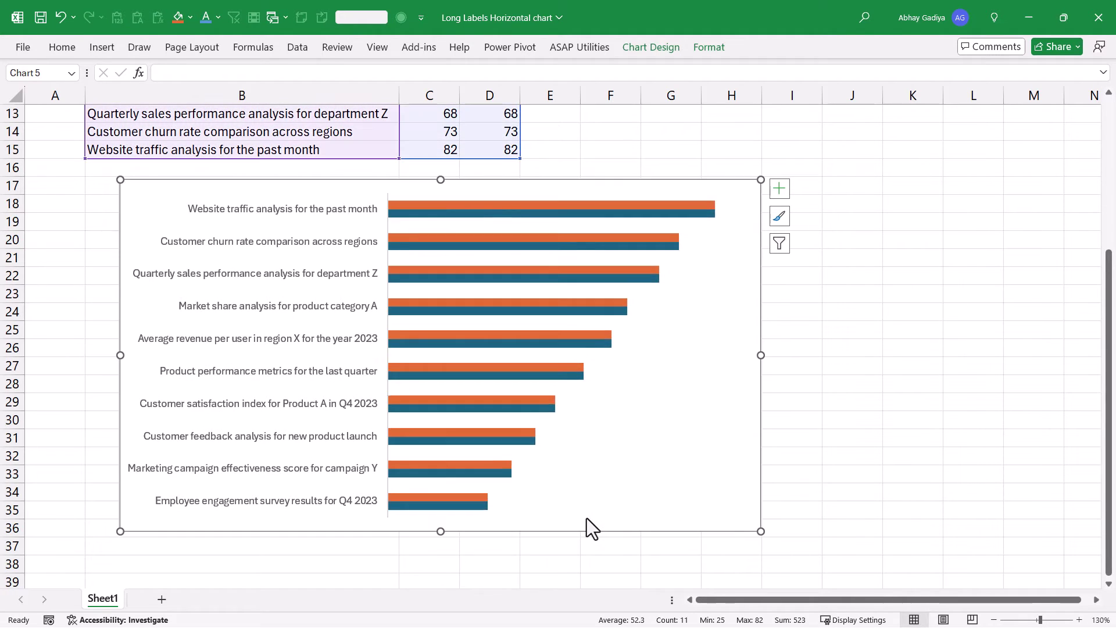
Step: Set the orange series gap width to 40% for thicker bars
click(459, 206)
key(ctrl+1)
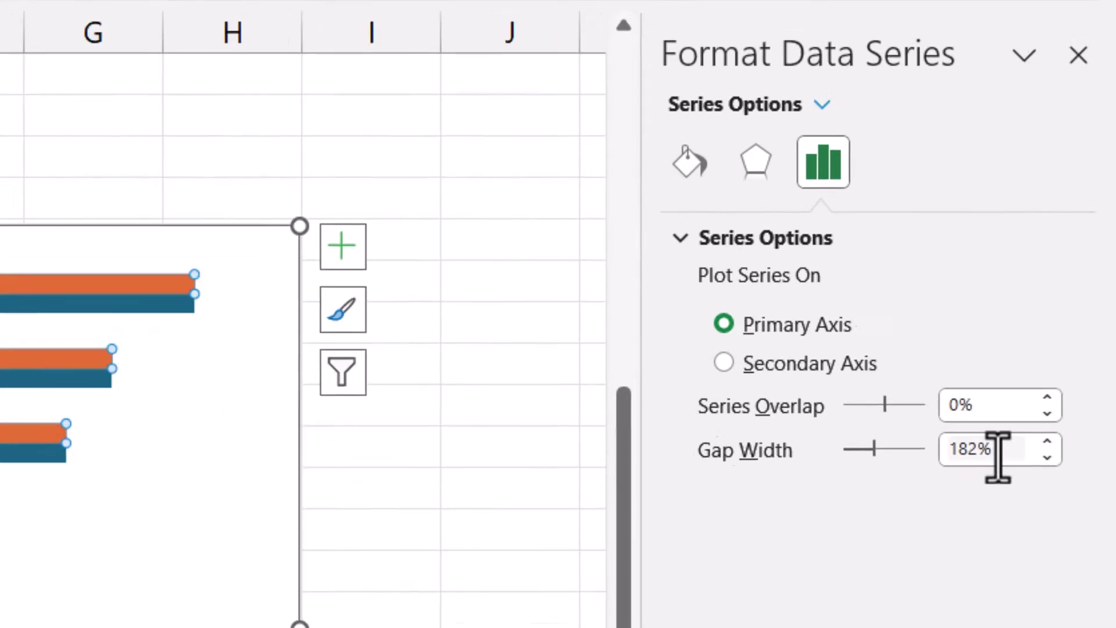
double_click(997, 456)
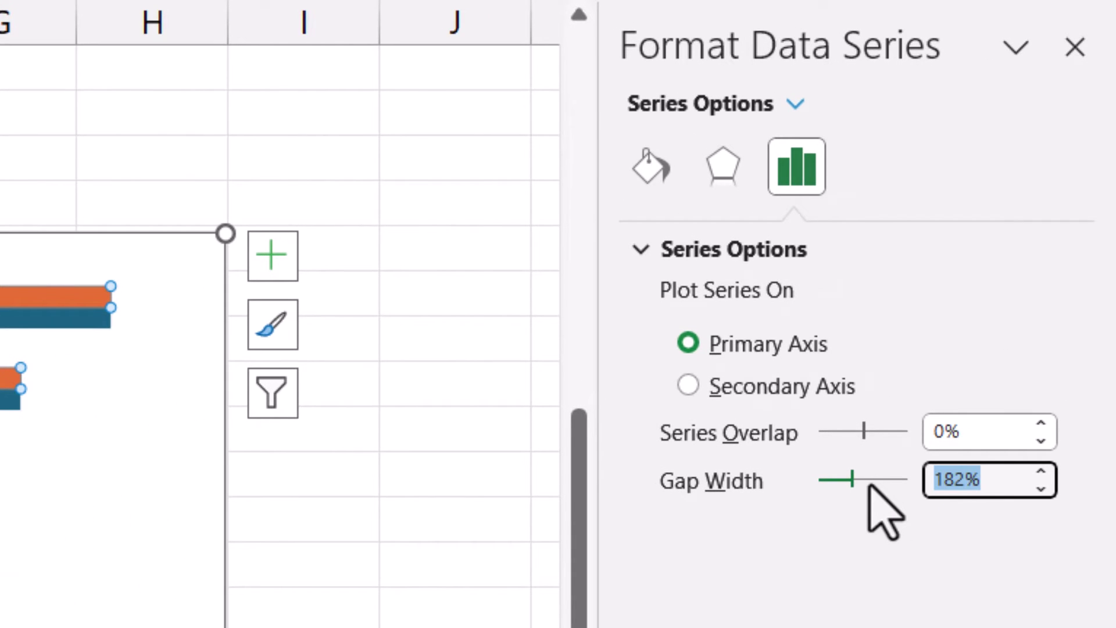
text(40)
key(Return)
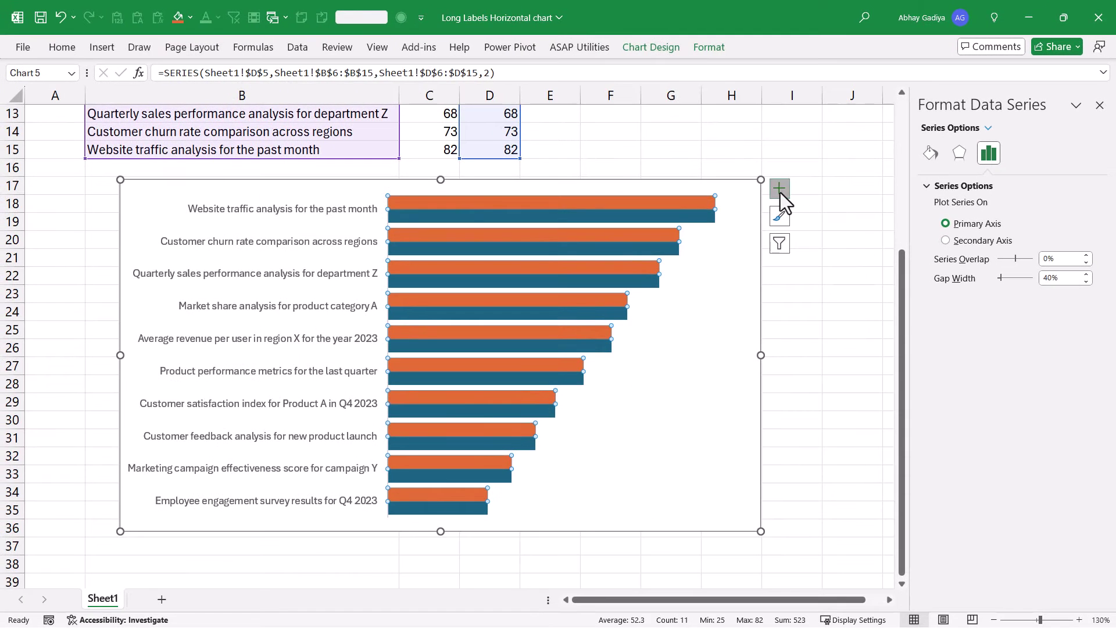
Step: Add data labels at the Inside Base position of the orange bars
click(739, 194)
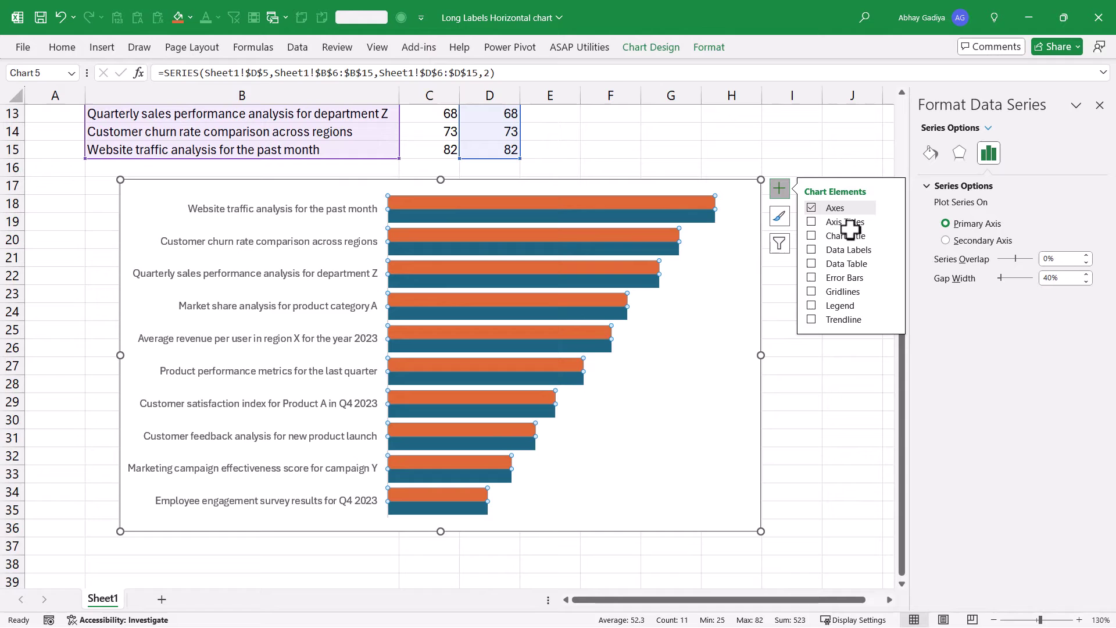
click(890, 249)
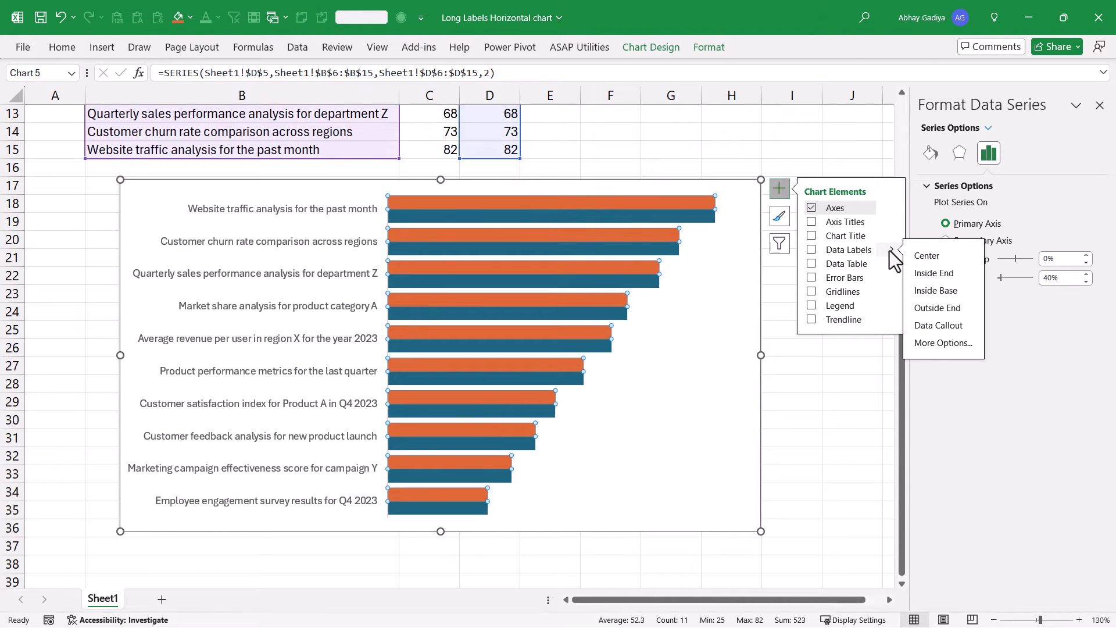
click(936, 288)
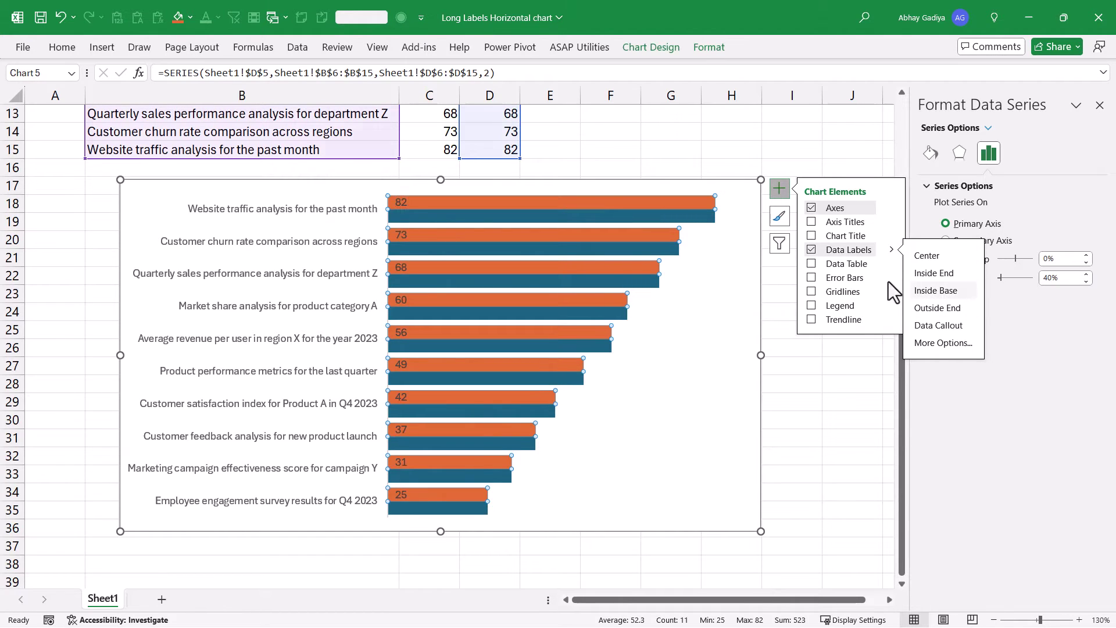
Step: Turn on Value From Cells in the orange labels' Label Options
click(405, 206)
click(778, 187)
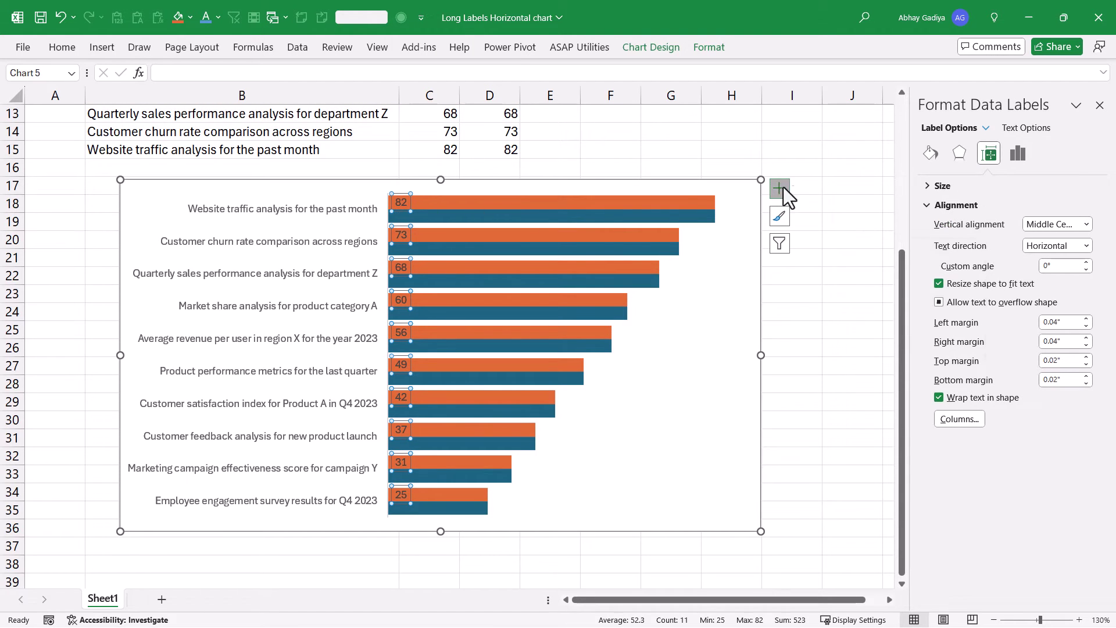
click(1018, 154)
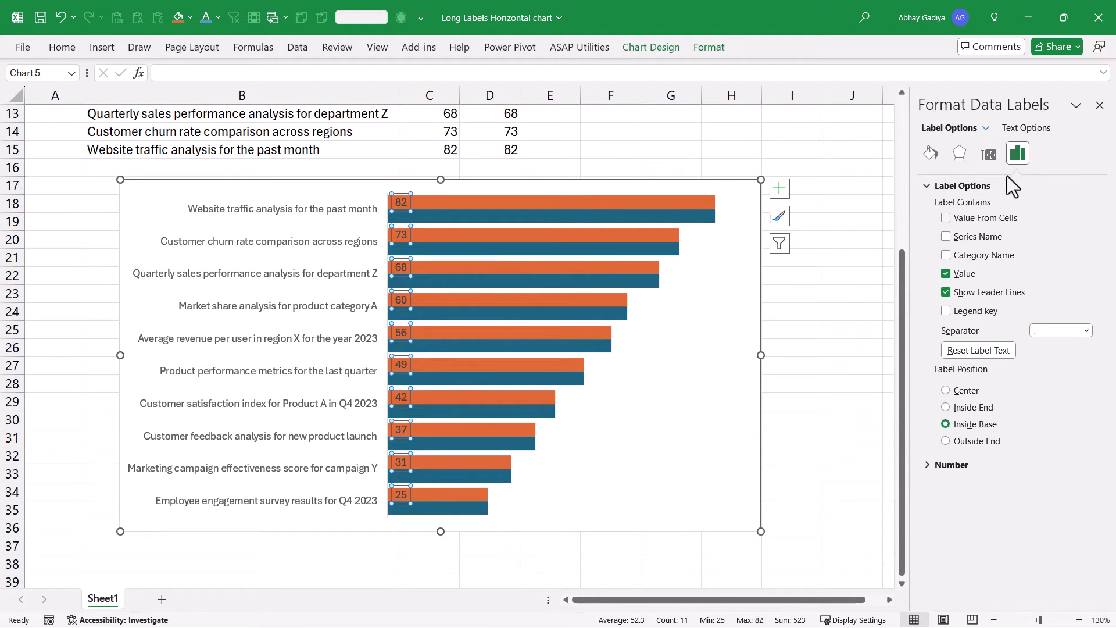
click(981, 220)
Step: Use the KPI names in B6:B15 as the orange bar labels and untick Value
scroll(322, 268, up, 3)
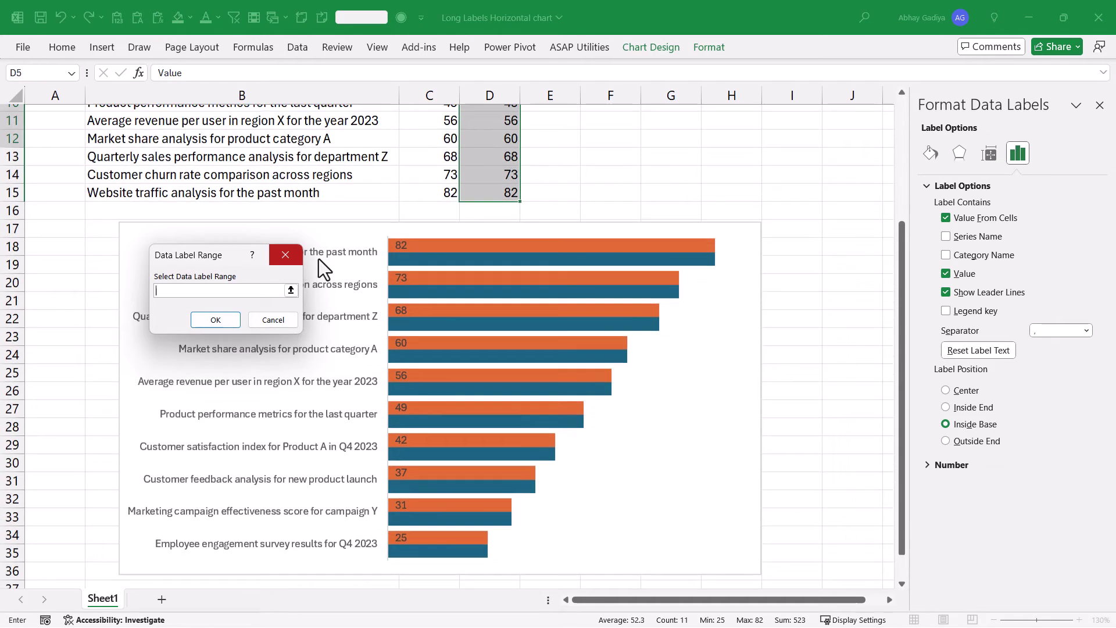
drag(218, 256, 490, 166)
drag(306, 135, 295, 294)
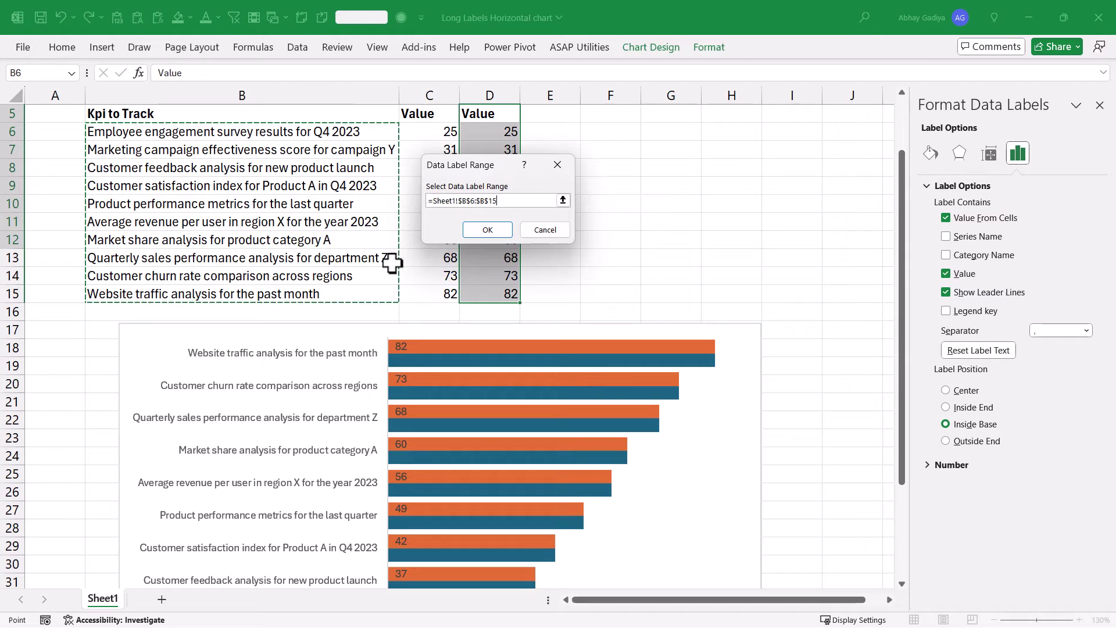
click(488, 229)
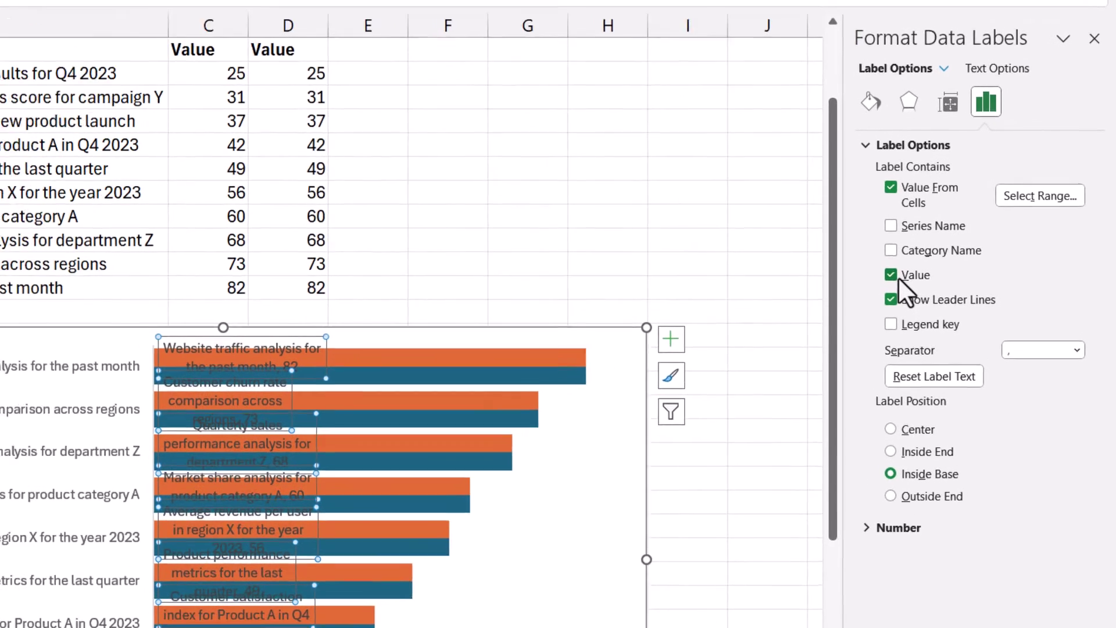
click(888, 275)
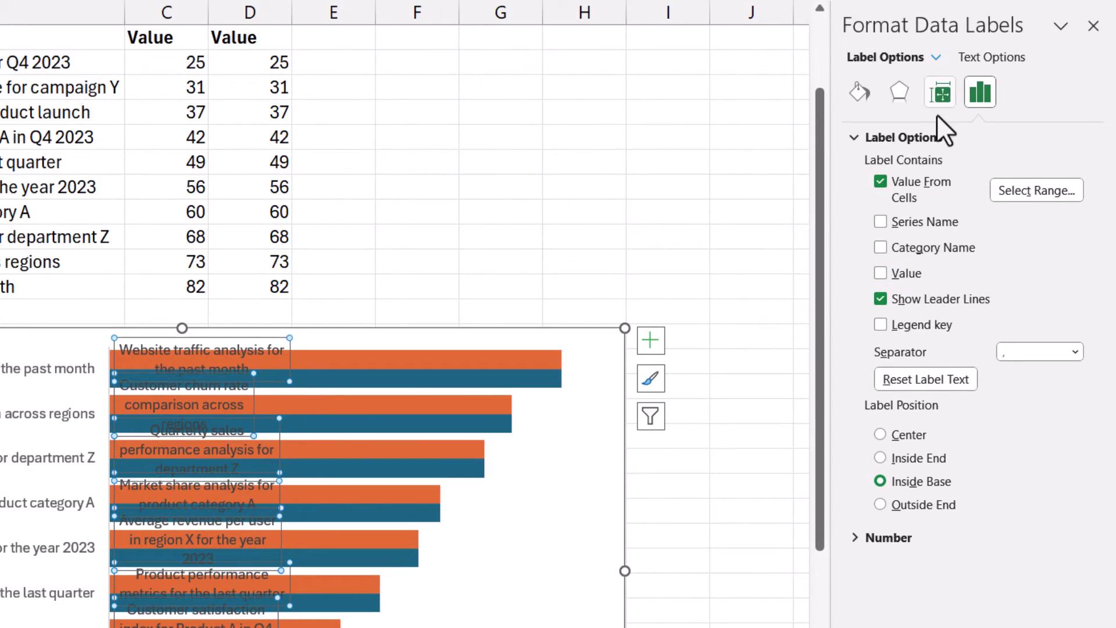
click(942, 93)
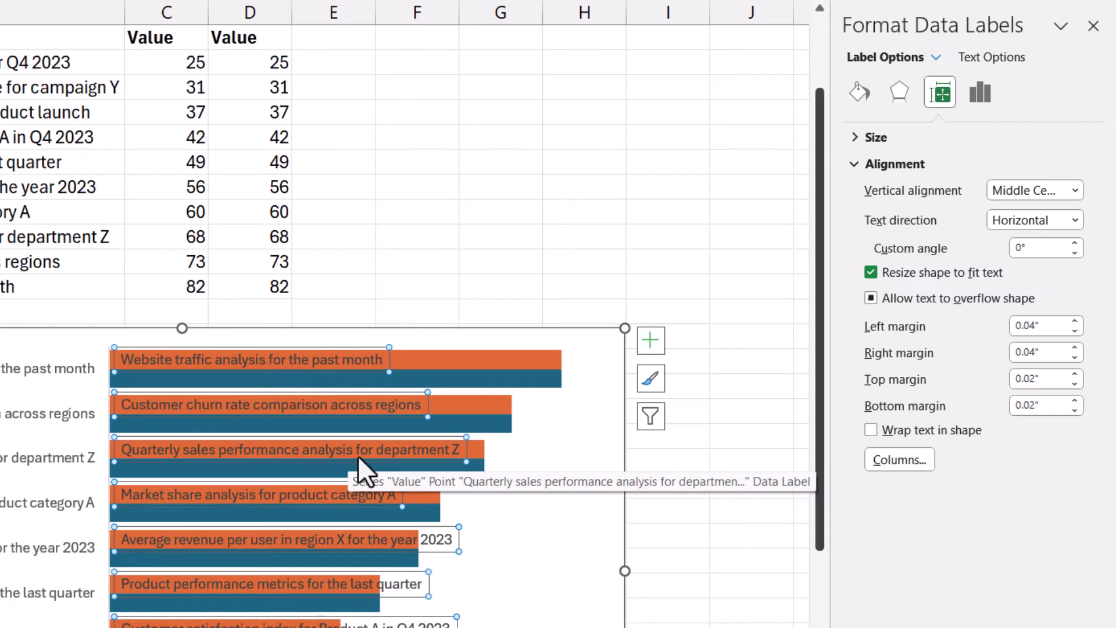
Step: Set the KPI name labels' left and right margins to 0"
click(1075, 330)
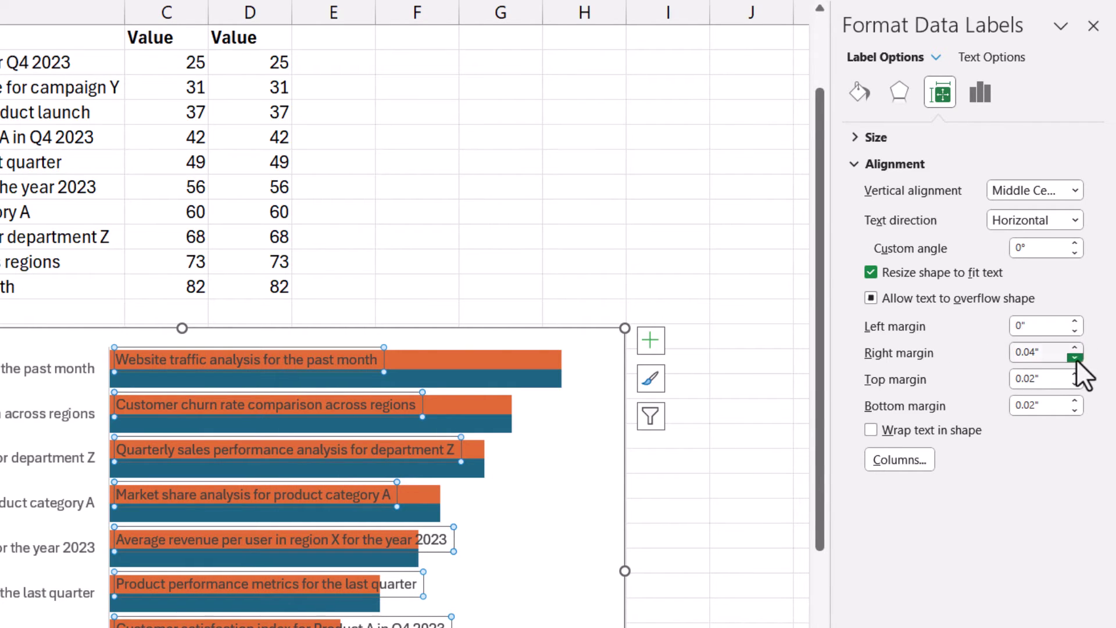
click(1075, 357)
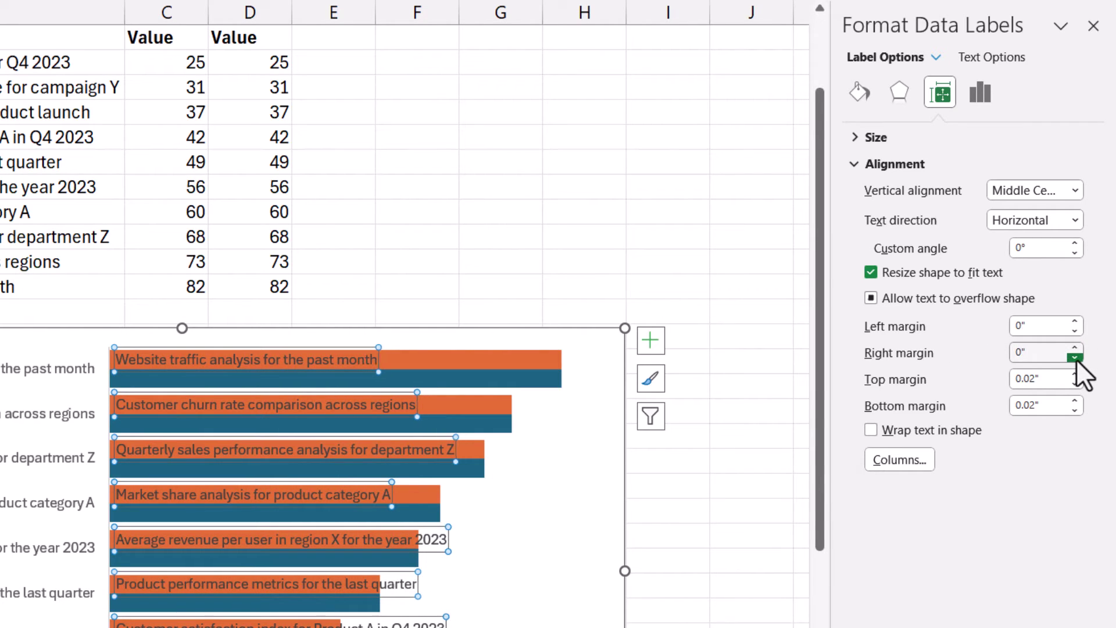
Step: Give the orange bars No fill and delete the vertical category axis
click(486, 364)
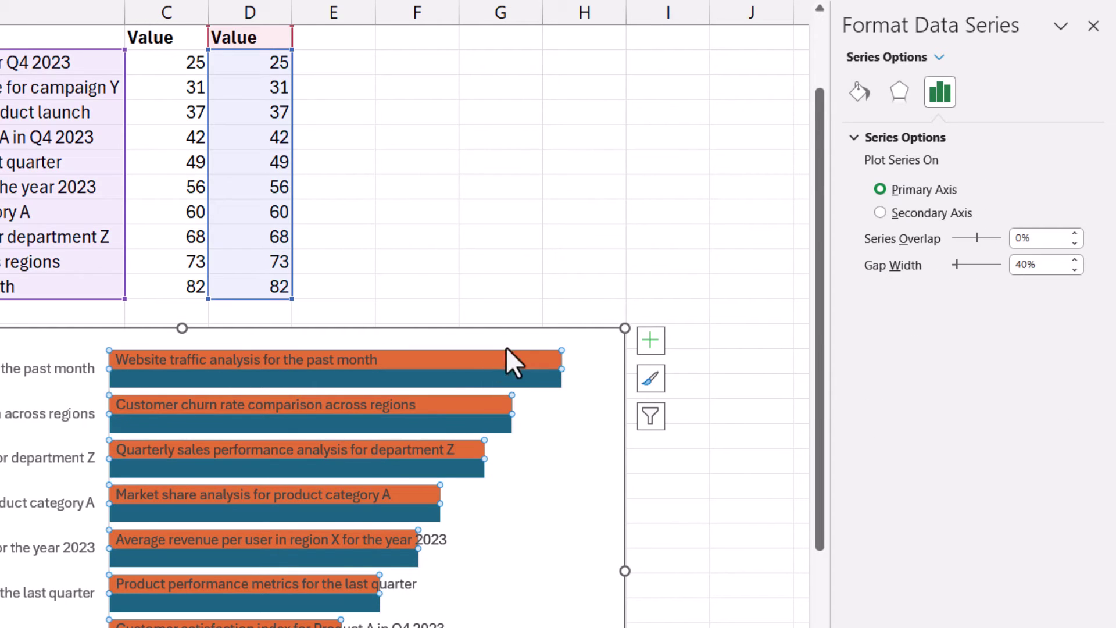
click(861, 103)
click(884, 172)
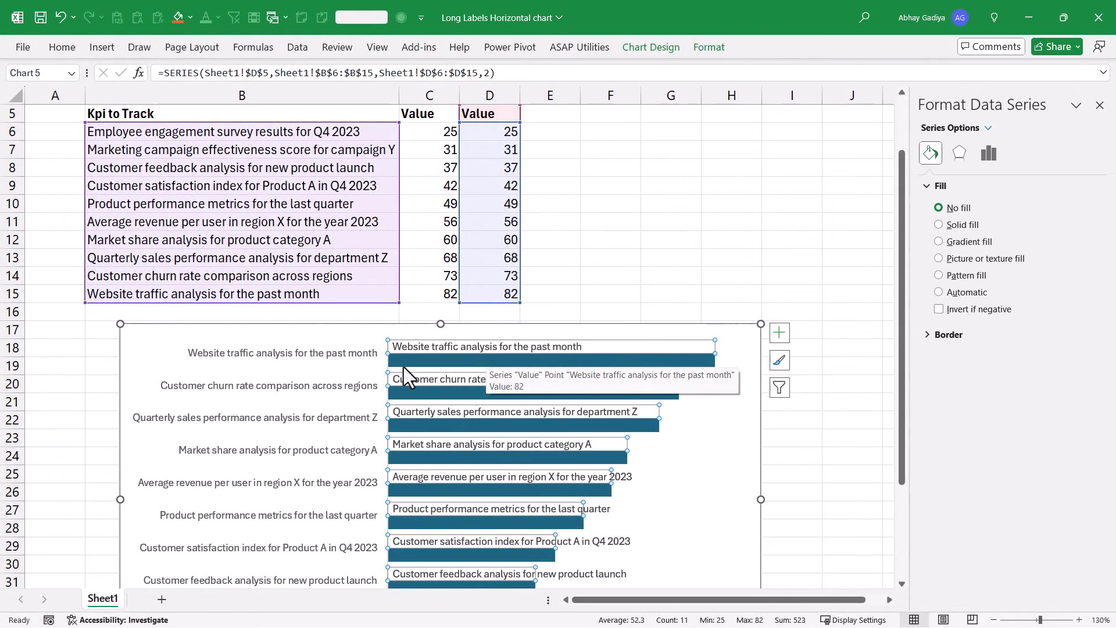
click(275, 357)
key(Delete)
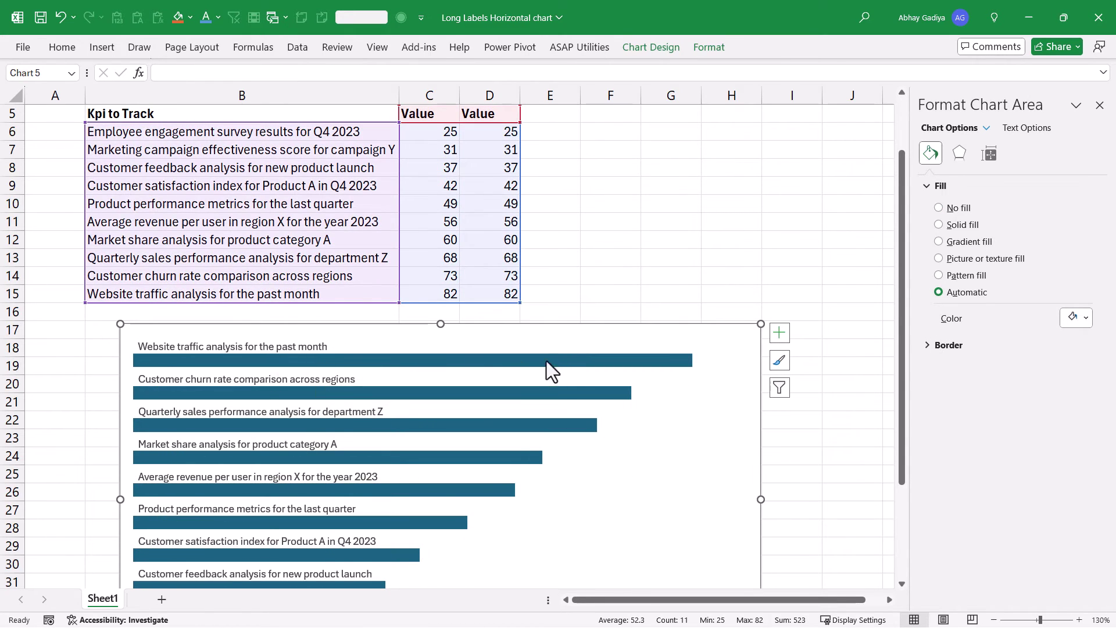
Step: Add Inside Base data labels to the blue value bars
click(558, 361)
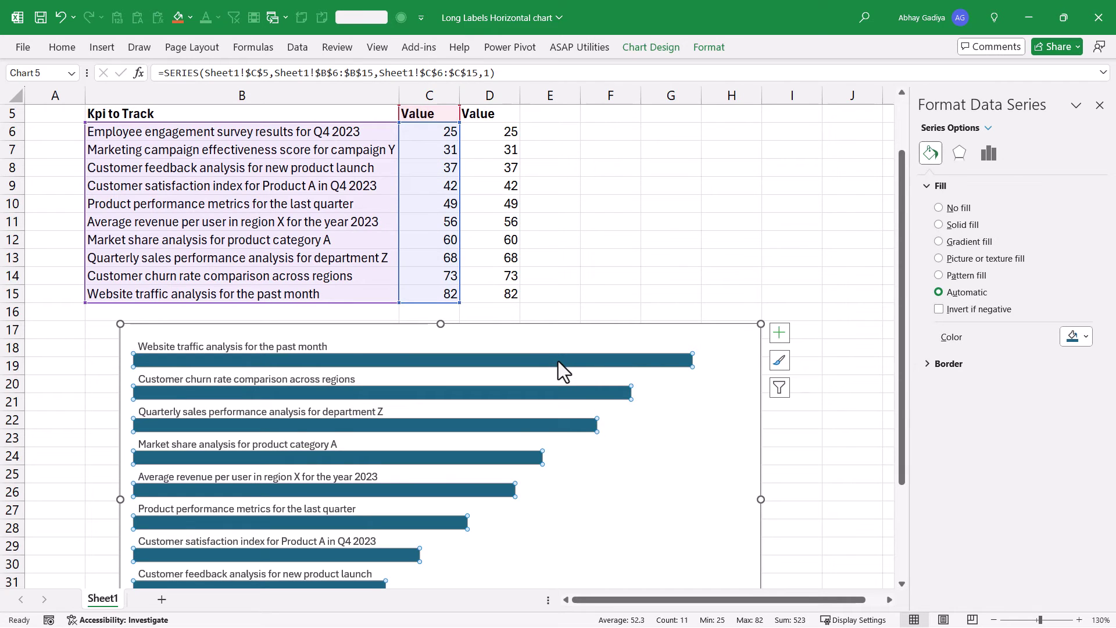
click(779, 333)
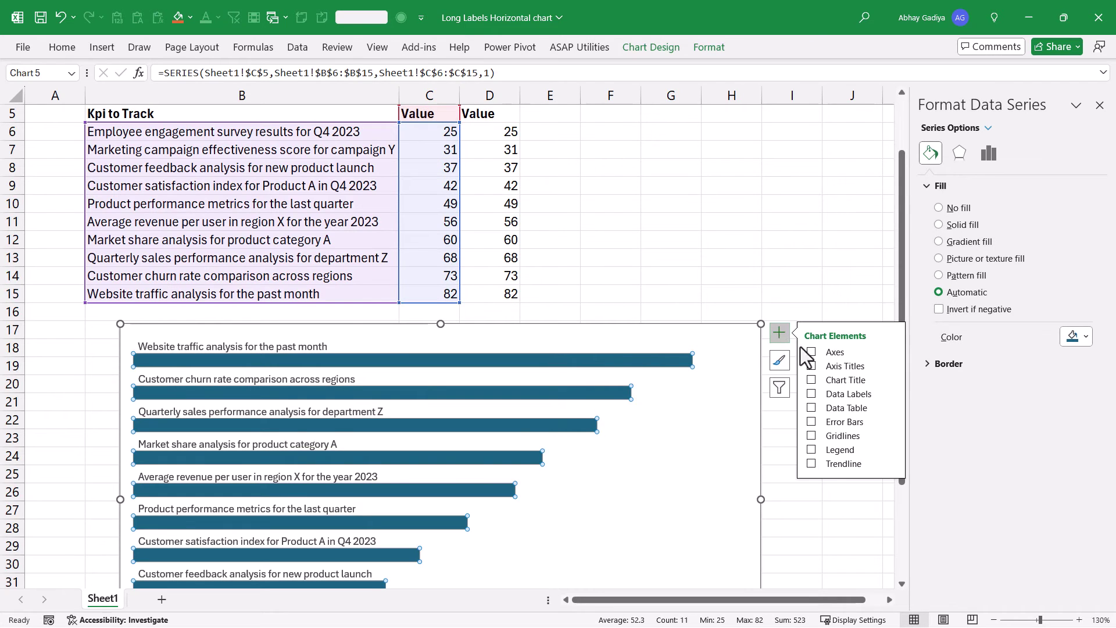
click(891, 394)
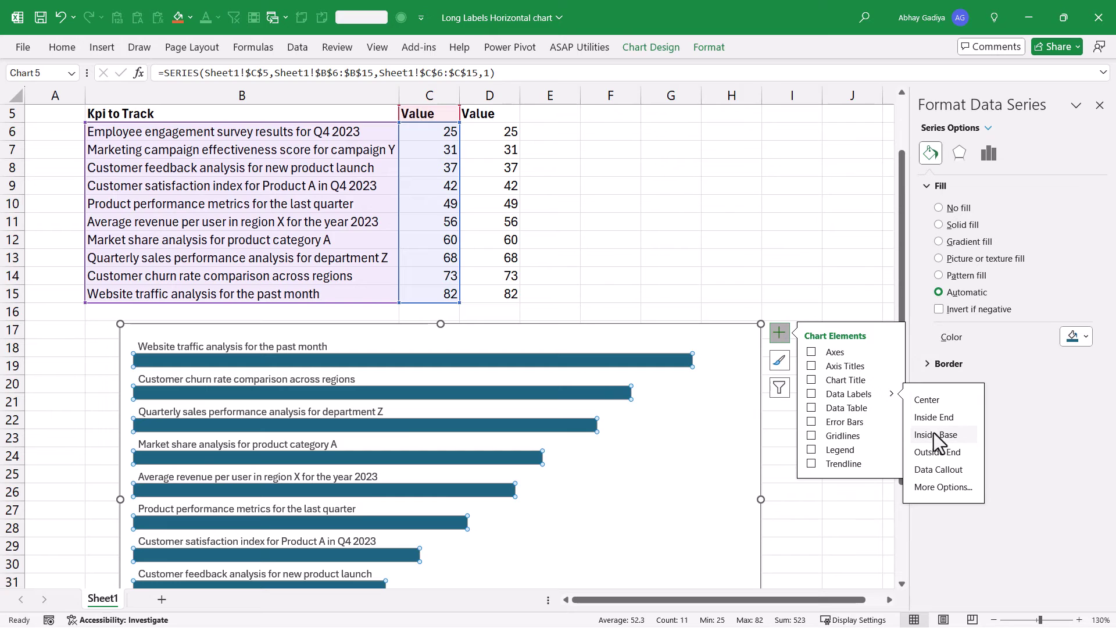
click(933, 432)
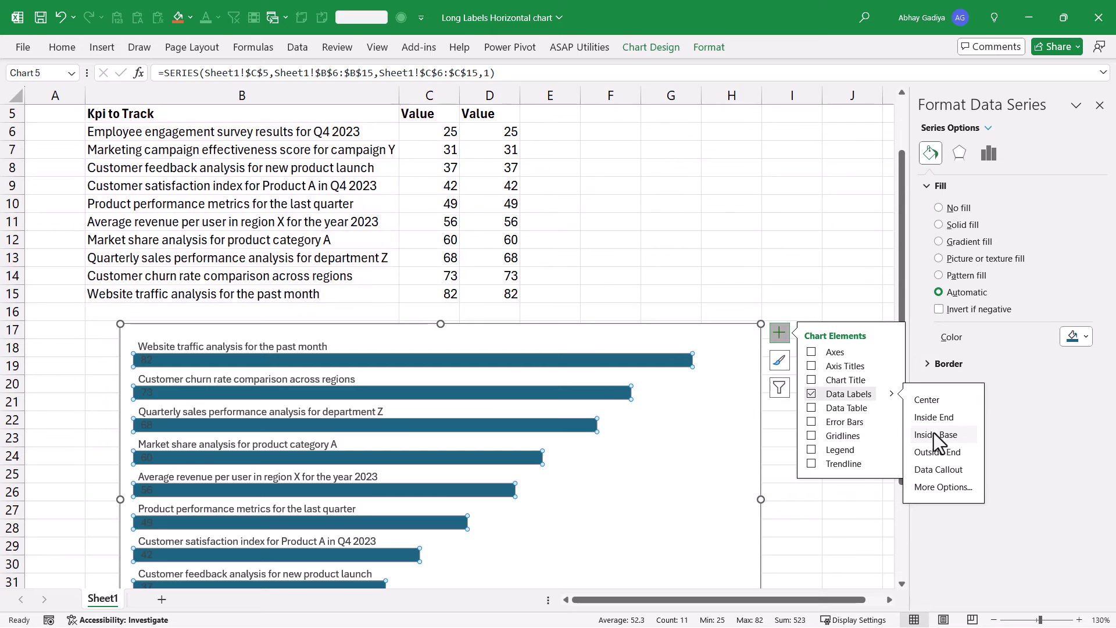
Step: Change the blue bars' value labels to a white font colour
click(146, 361)
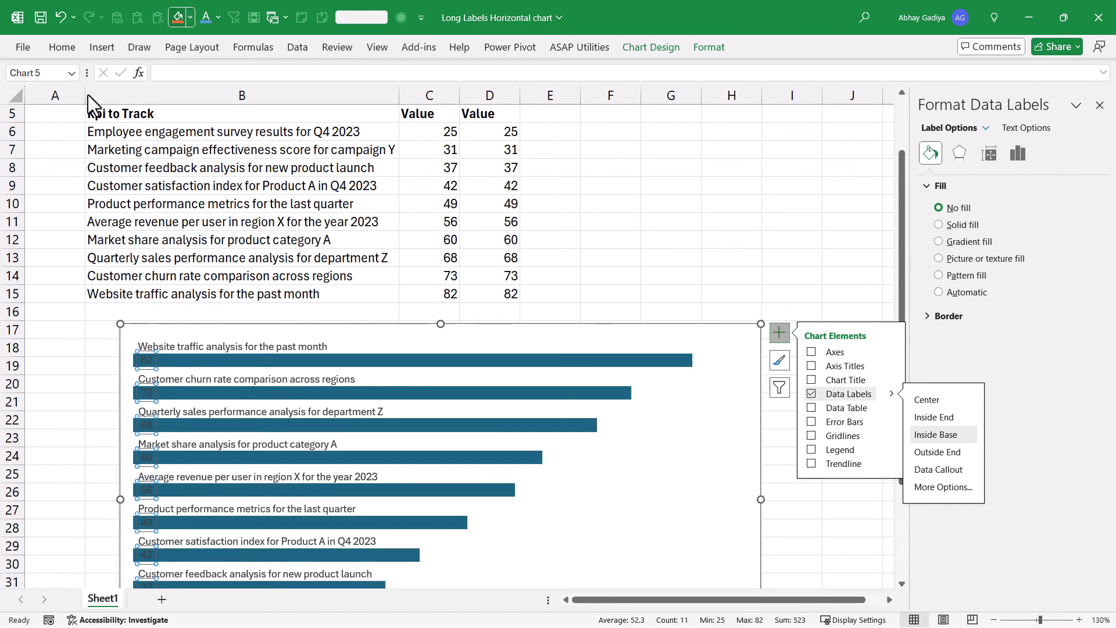
click(62, 47)
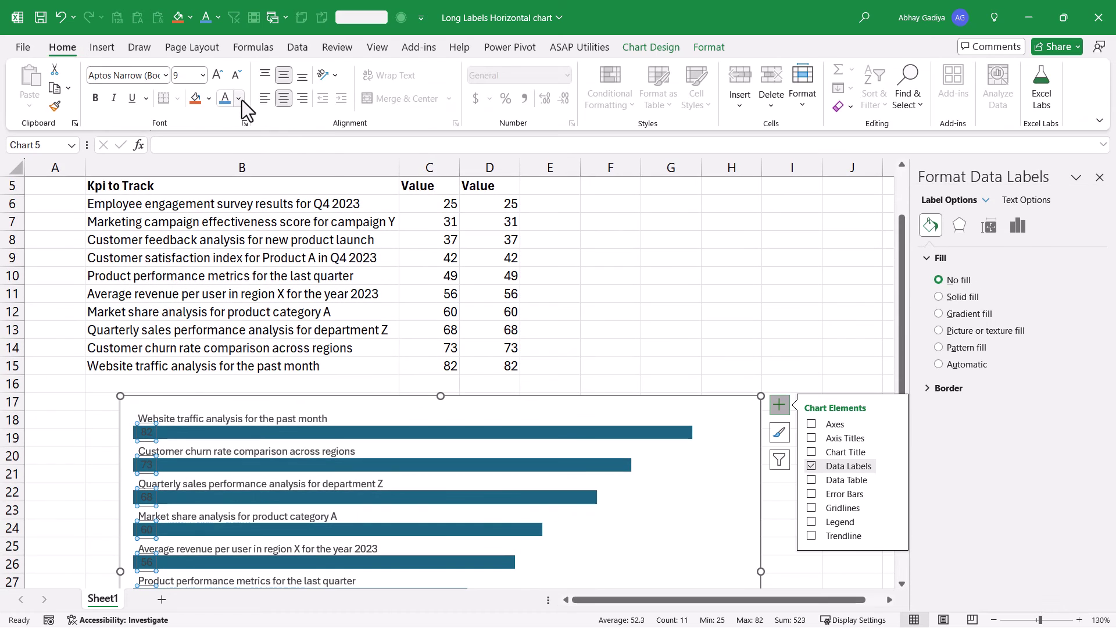
click(239, 99)
click(223, 158)
scroll(512, 380, down, 3)
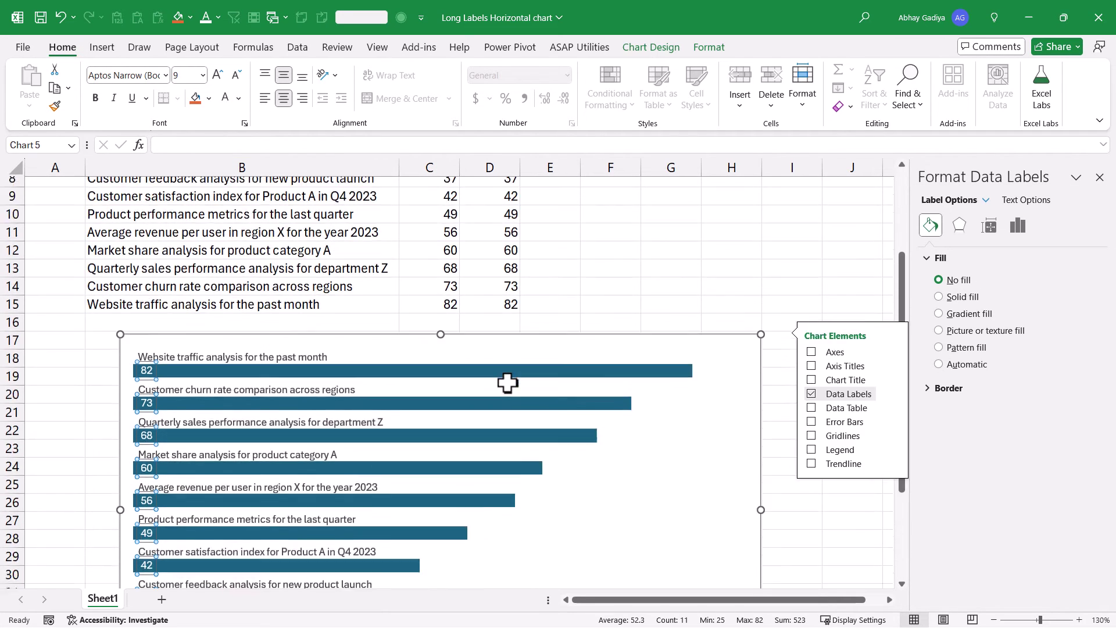
Step: Lower the plot area's top edge to leave blank space above the first bar
click(625, 338)
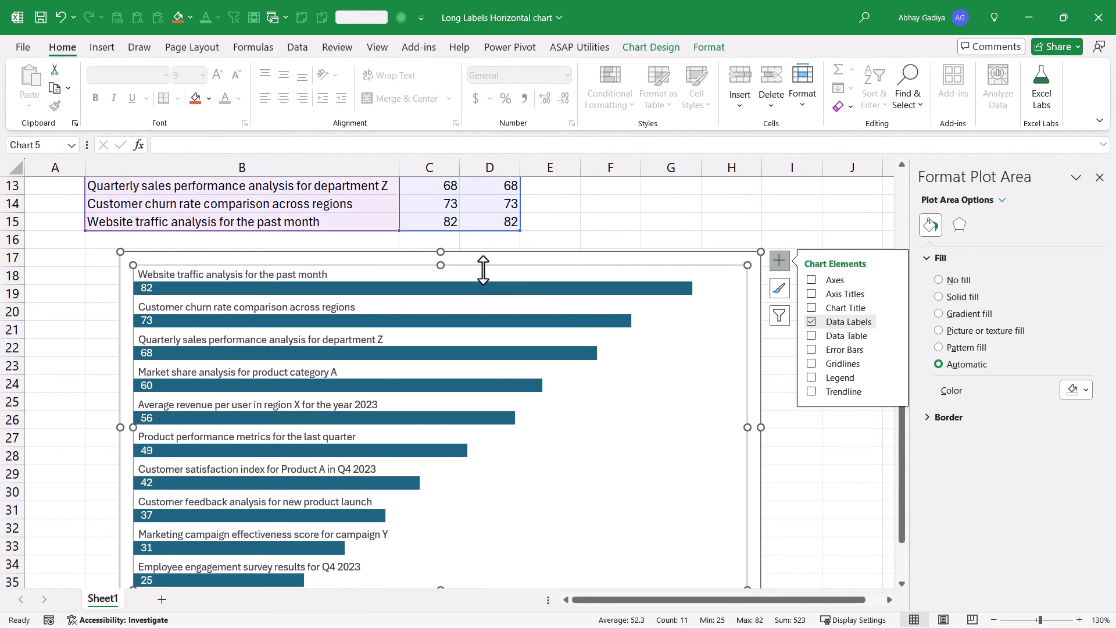
scroll(484, 271, down, 1)
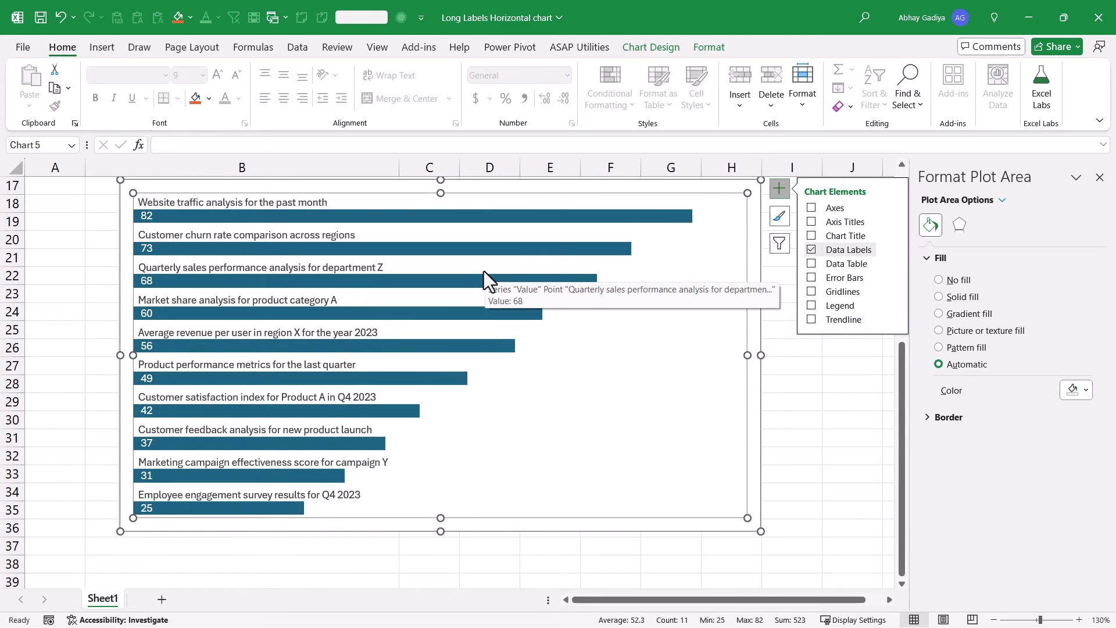
scroll(707, 333, up, 1)
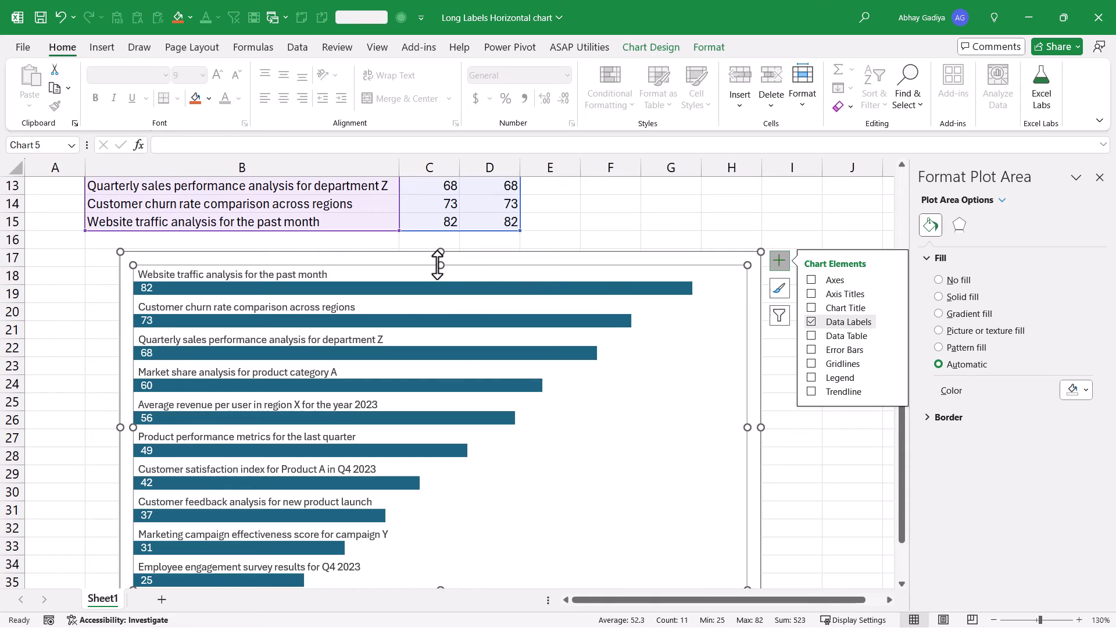
drag(440, 265, 432, 308)
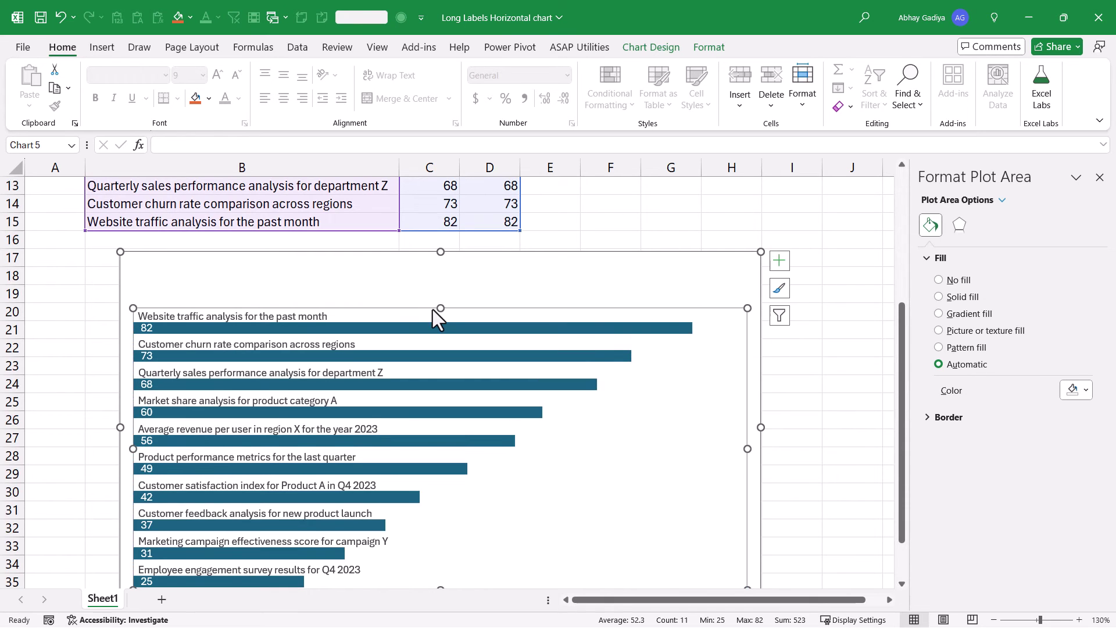
click(179, 256)
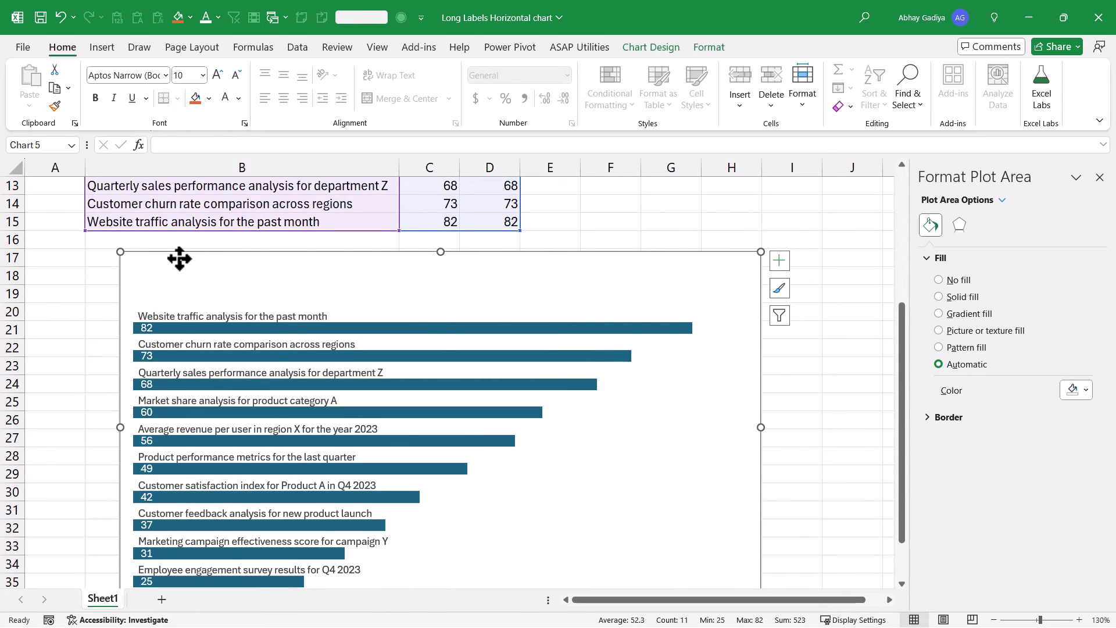
Step: Draw a text box across the chart's top and type 'KPI for compacy X for Year 2023 tracked below'
click(102, 48)
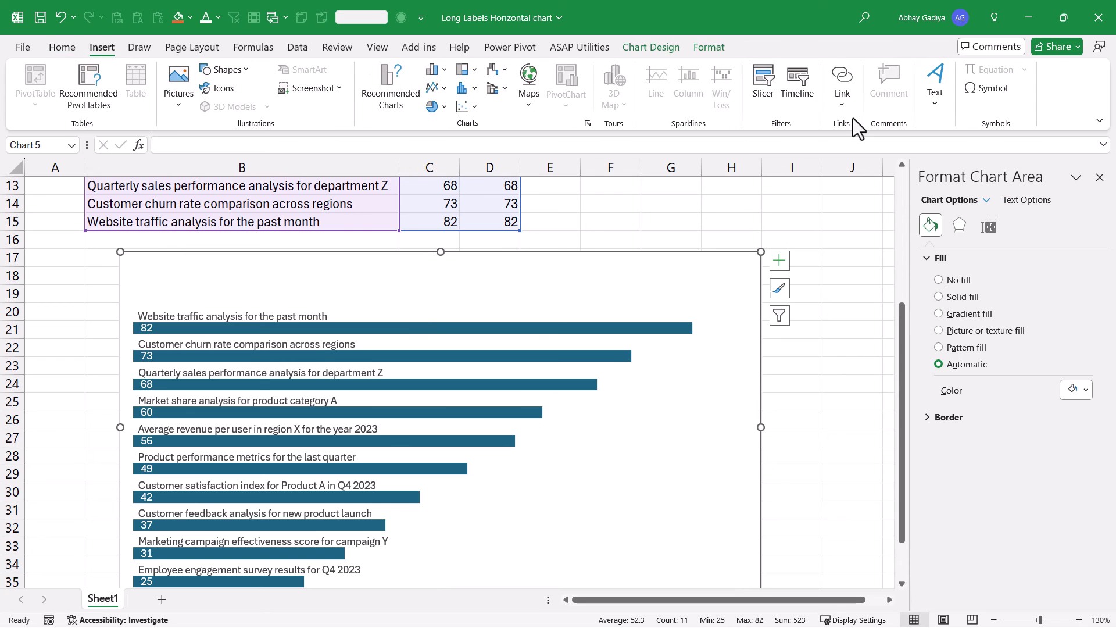
click(932, 106)
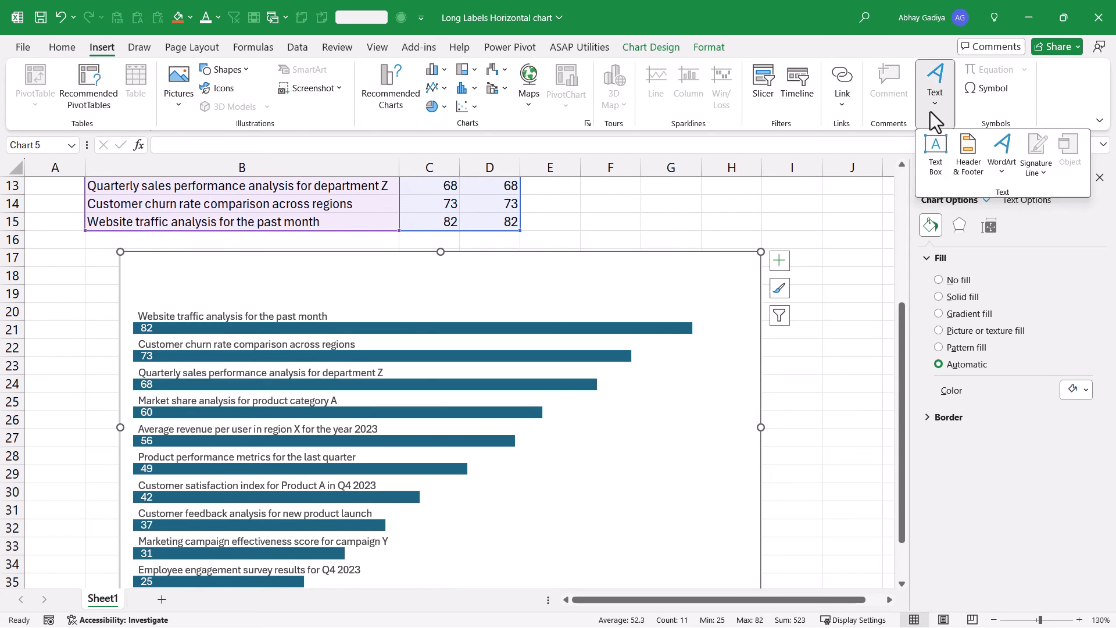
click(939, 149)
drag(135, 264, 696, 298)
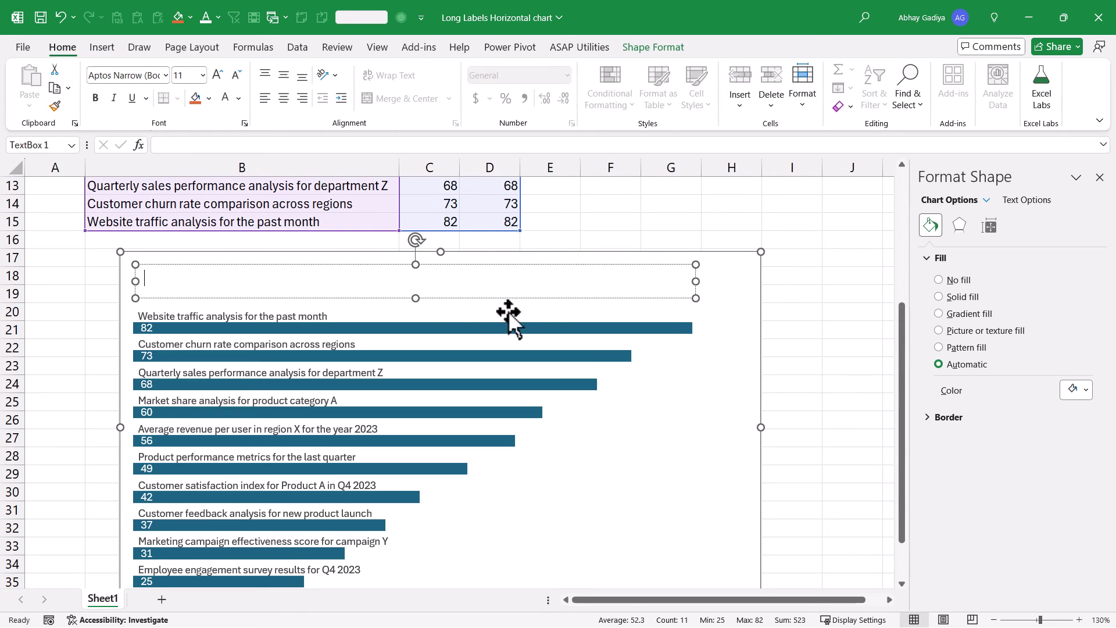
text(KPI)
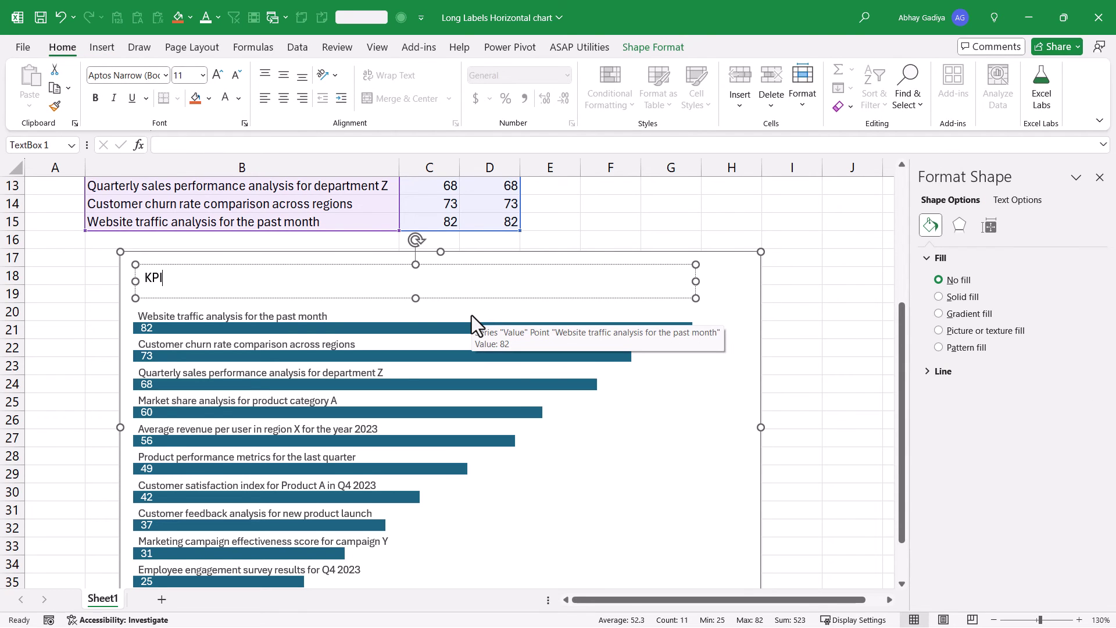
text( for compacy  X for Year 2023 tracked )
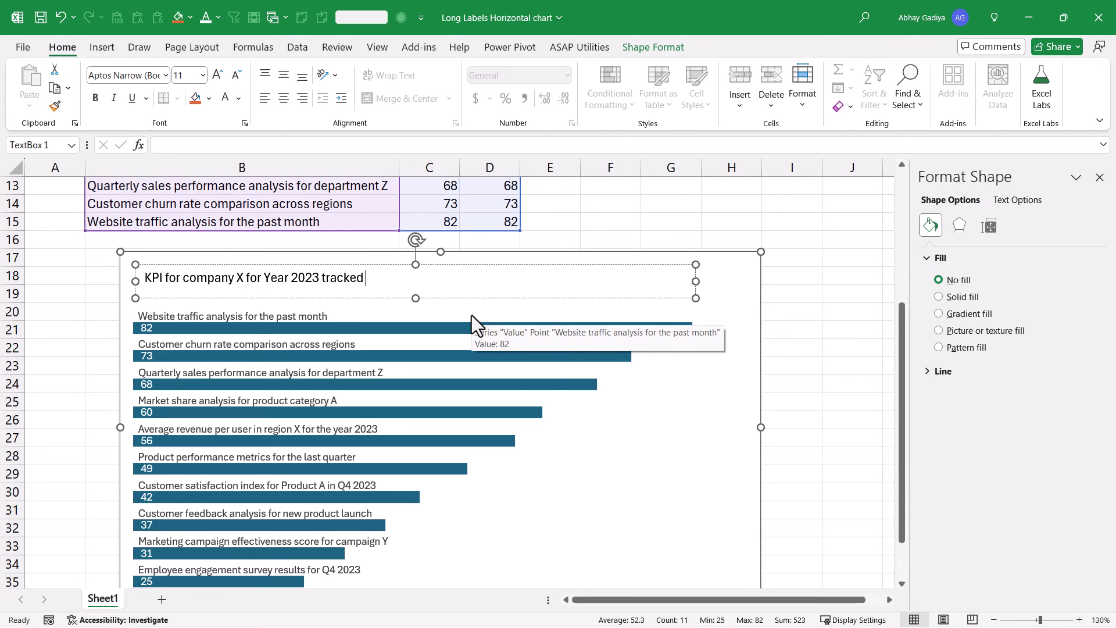
text(below)
Step: Format the title 'KPI for company X for Year 2023 tracked below' in 14 pt bold dark blue
click(386, 297)
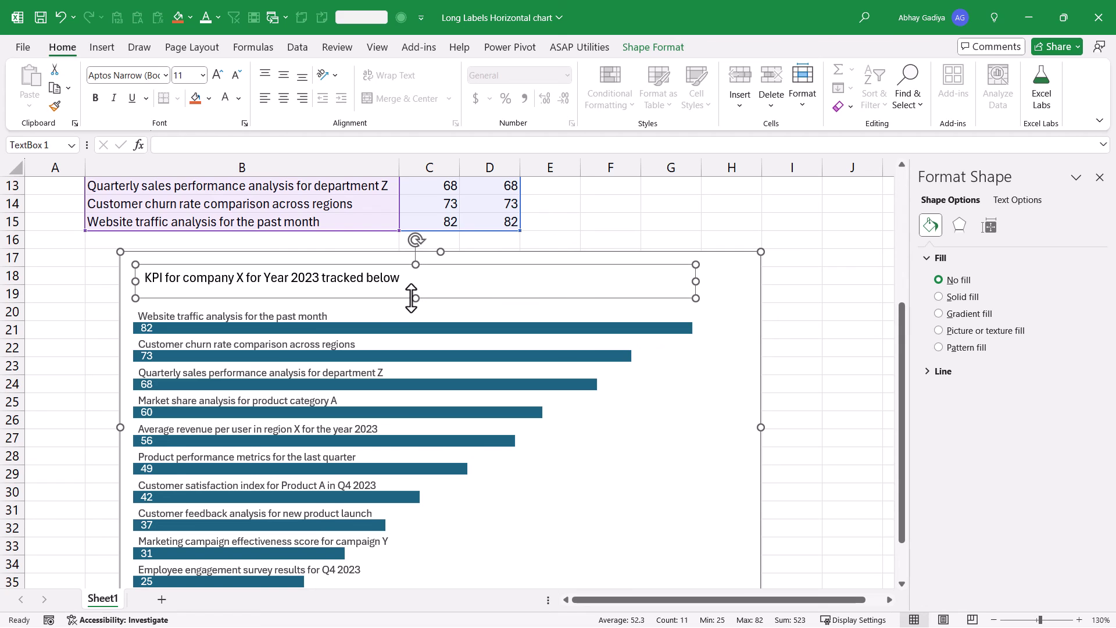
drag(411, 298, 411, 295)
click(216, 79)
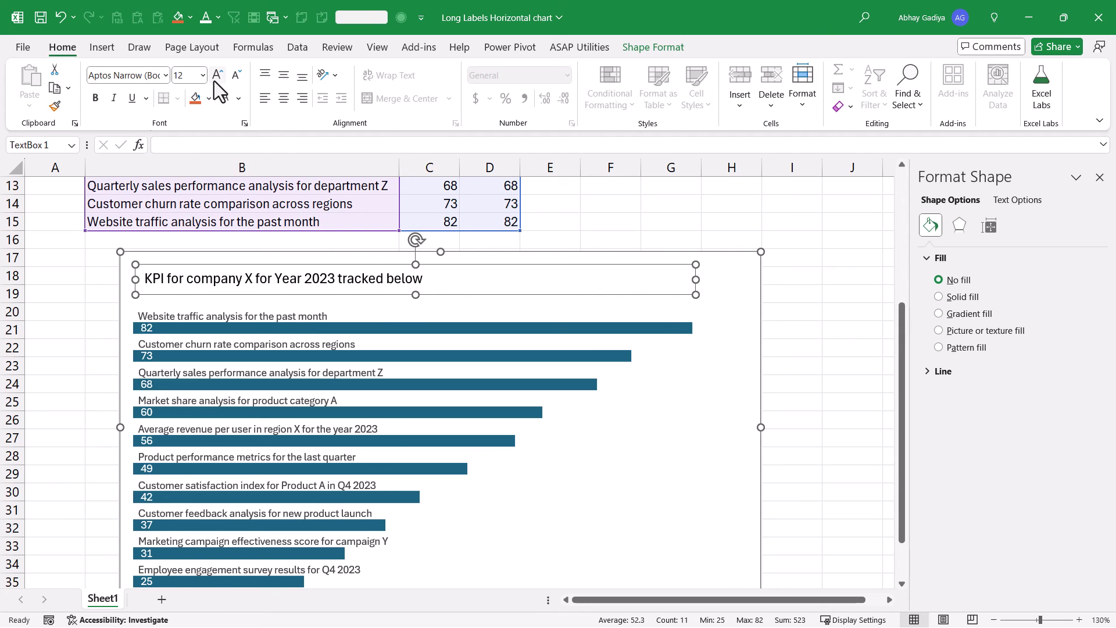
click(216, 79)
click(238, 99)
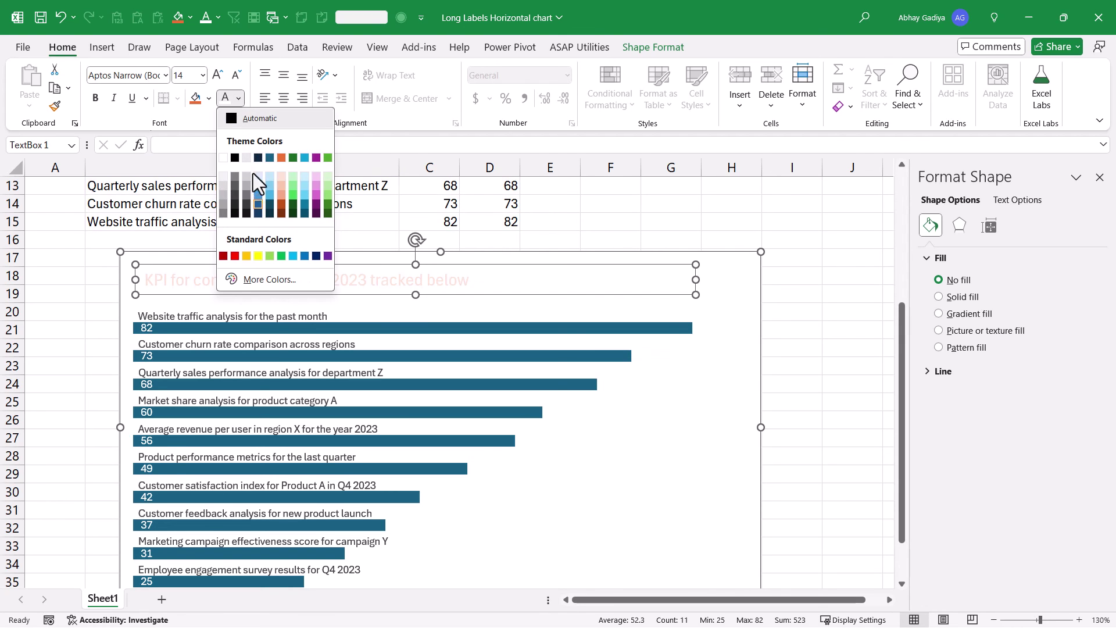
click(258, 203)
click(96, 98)
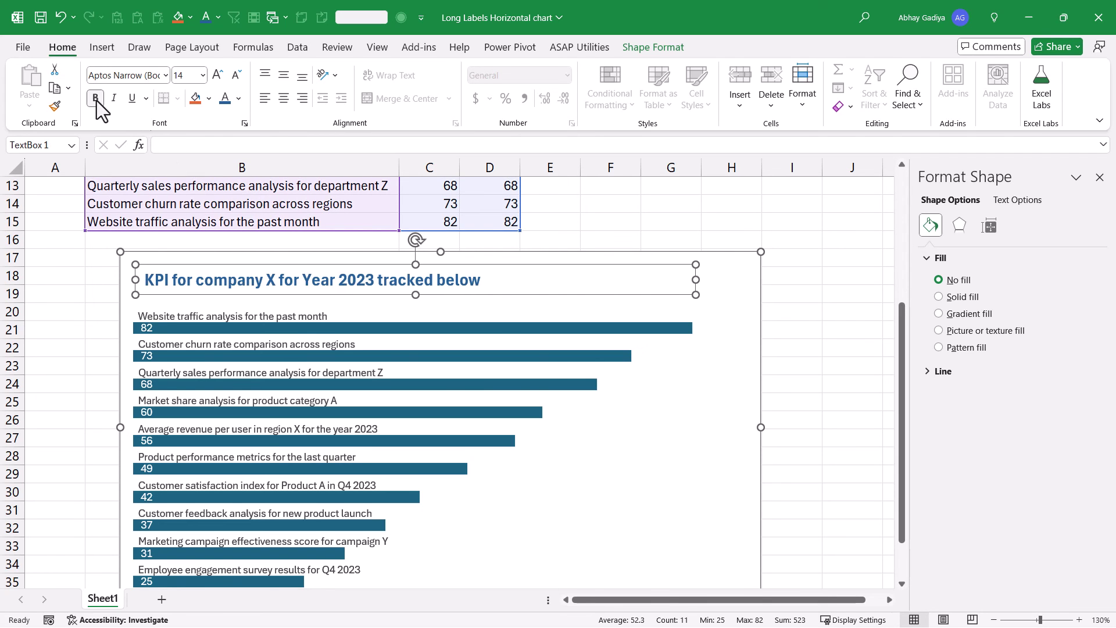
click(782, 379)
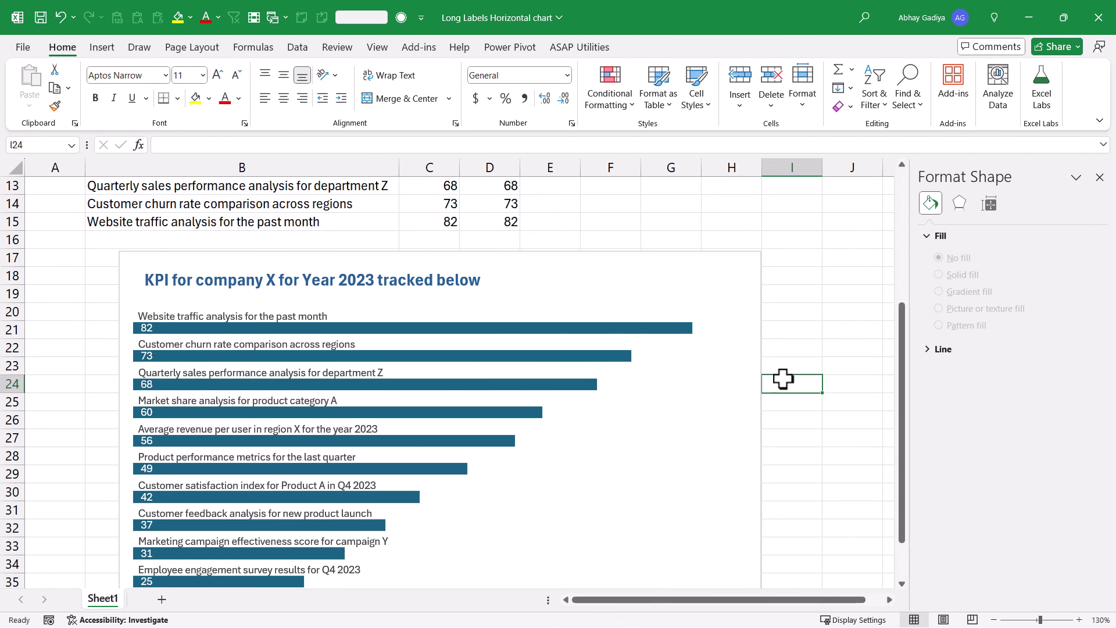